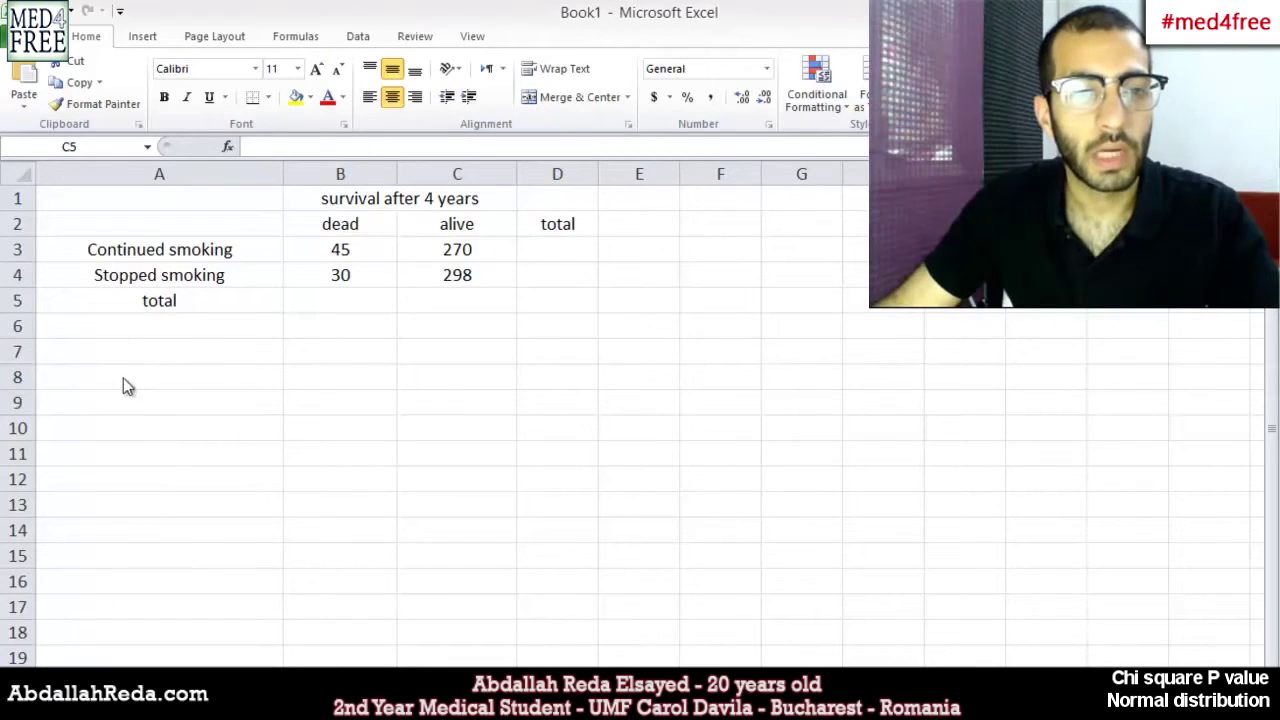
Step: Enter the label "chisquare" in cell F7
key(alt+Tab)
click(717, 351)
text(chisquare)
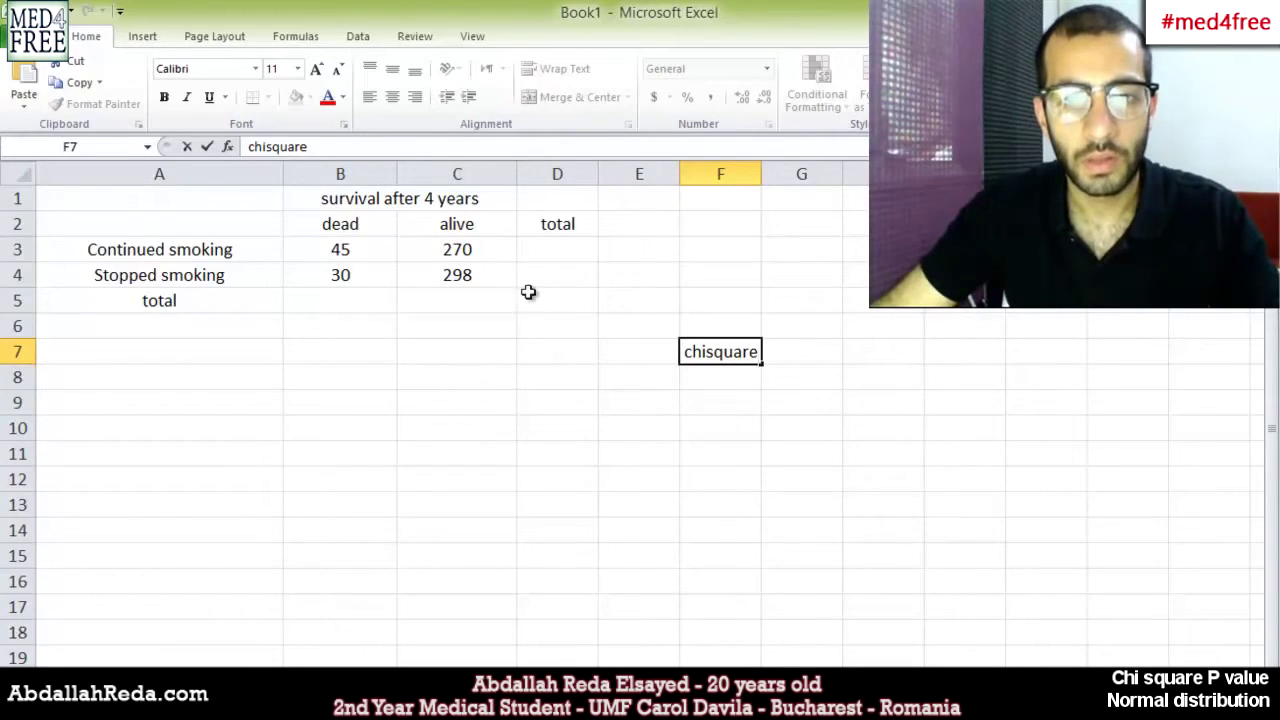
click(538, 256)
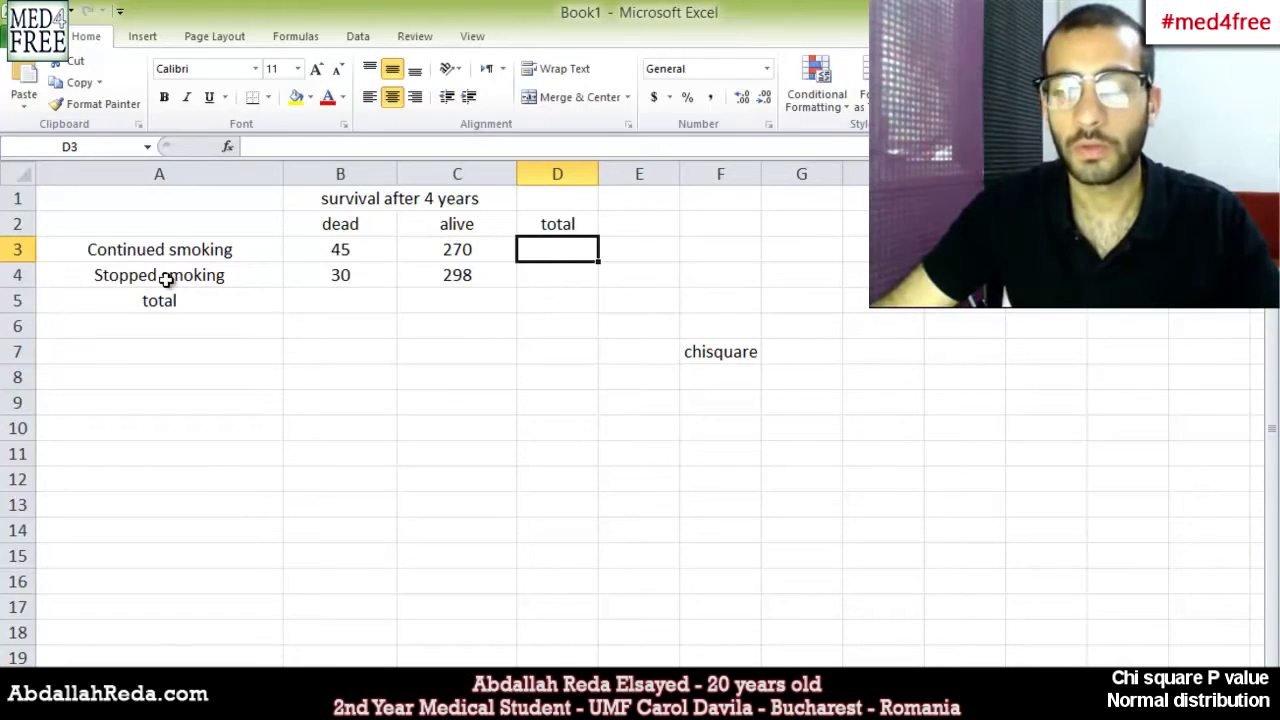
Step: Total the Continued smoking row in D3 with the formula =sum(B3:C3)
click(546, 280)
click(543, 250)
click(543, 277)
click(550, 251)
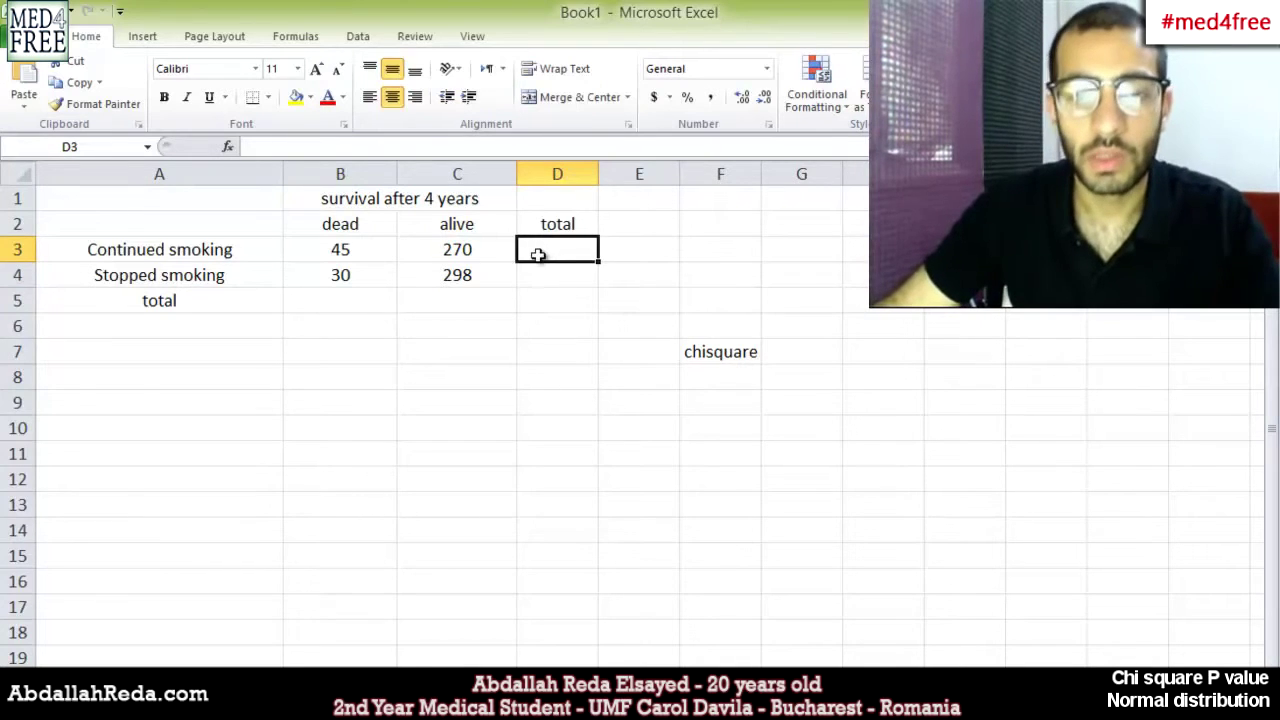
text(=)
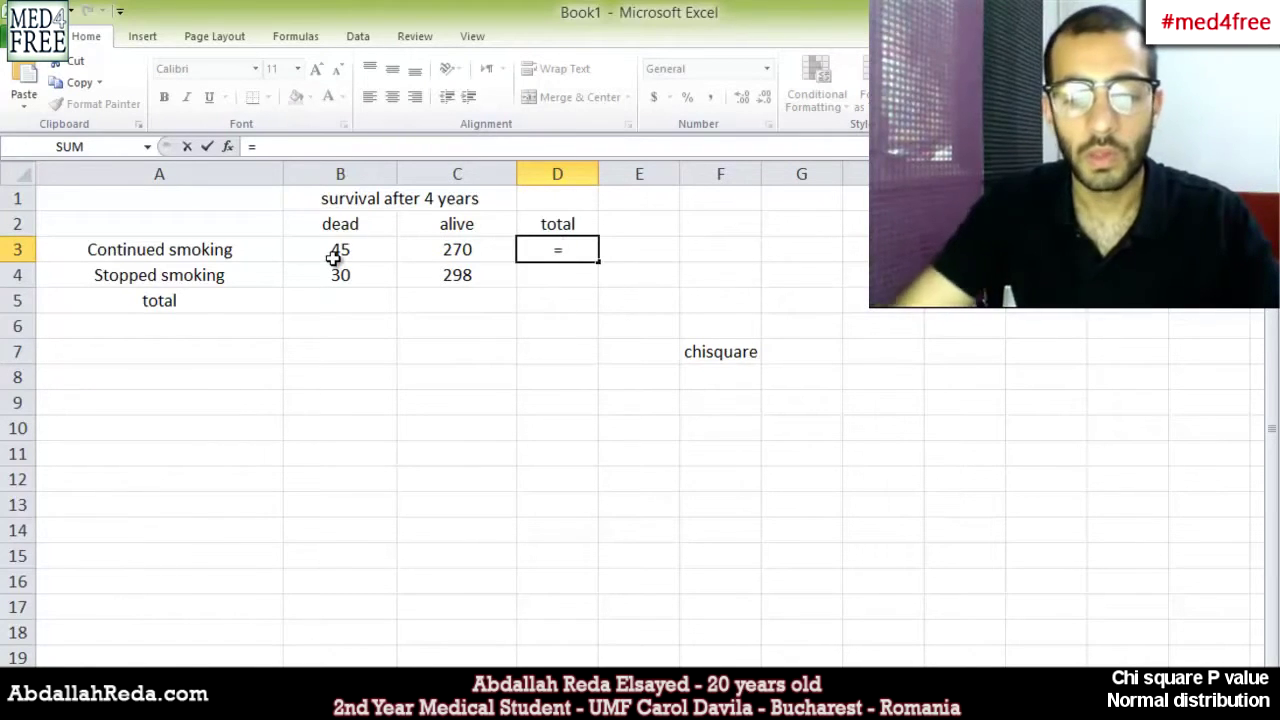
text(sum()
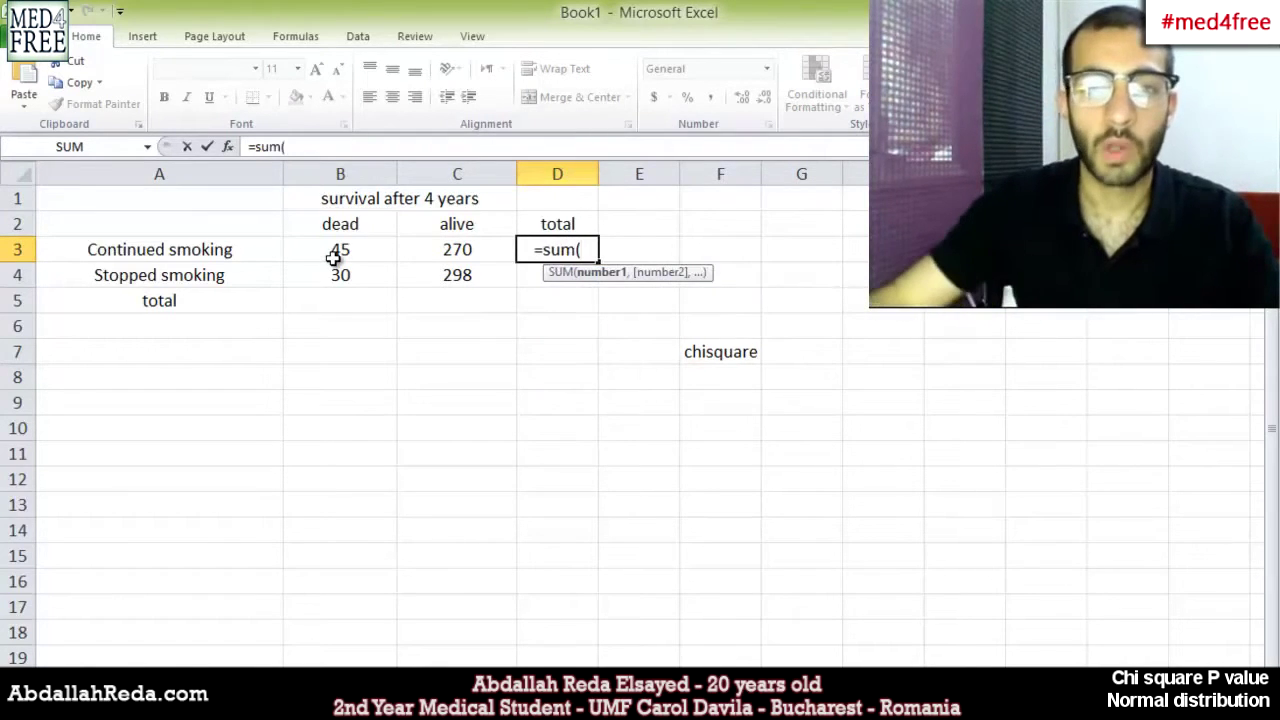
drag(341, 250, 443, 260)
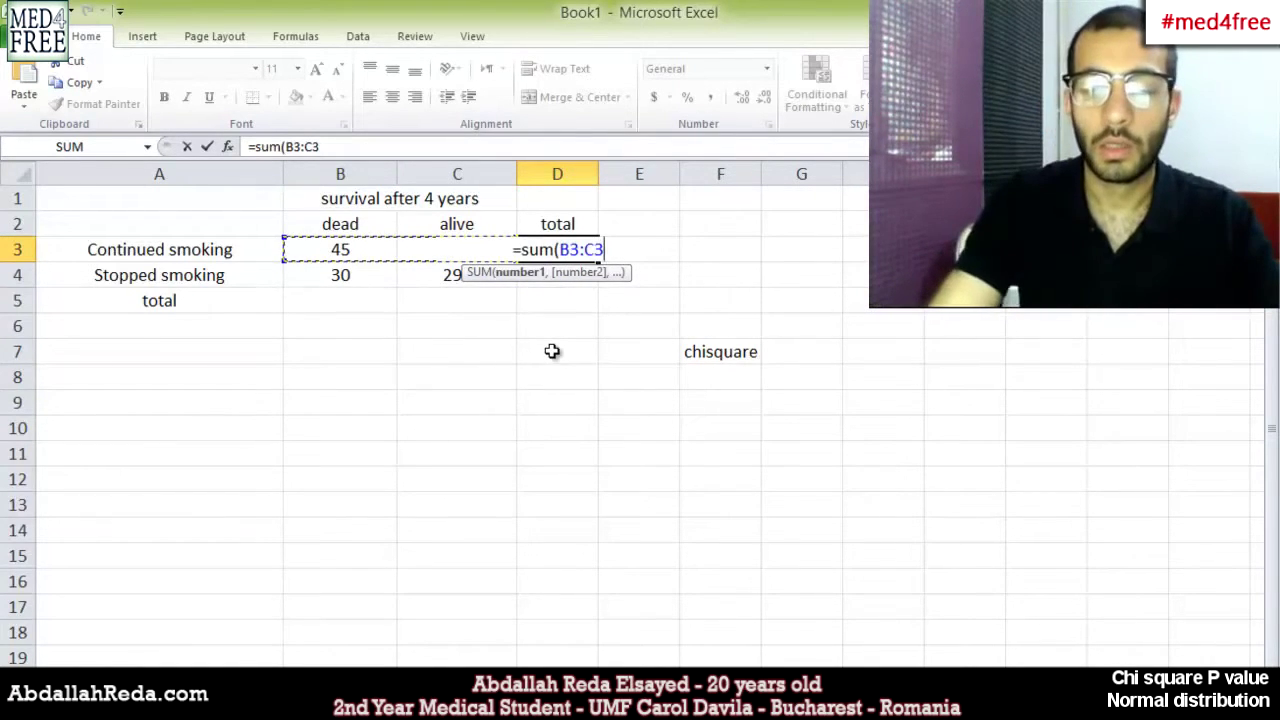
text())
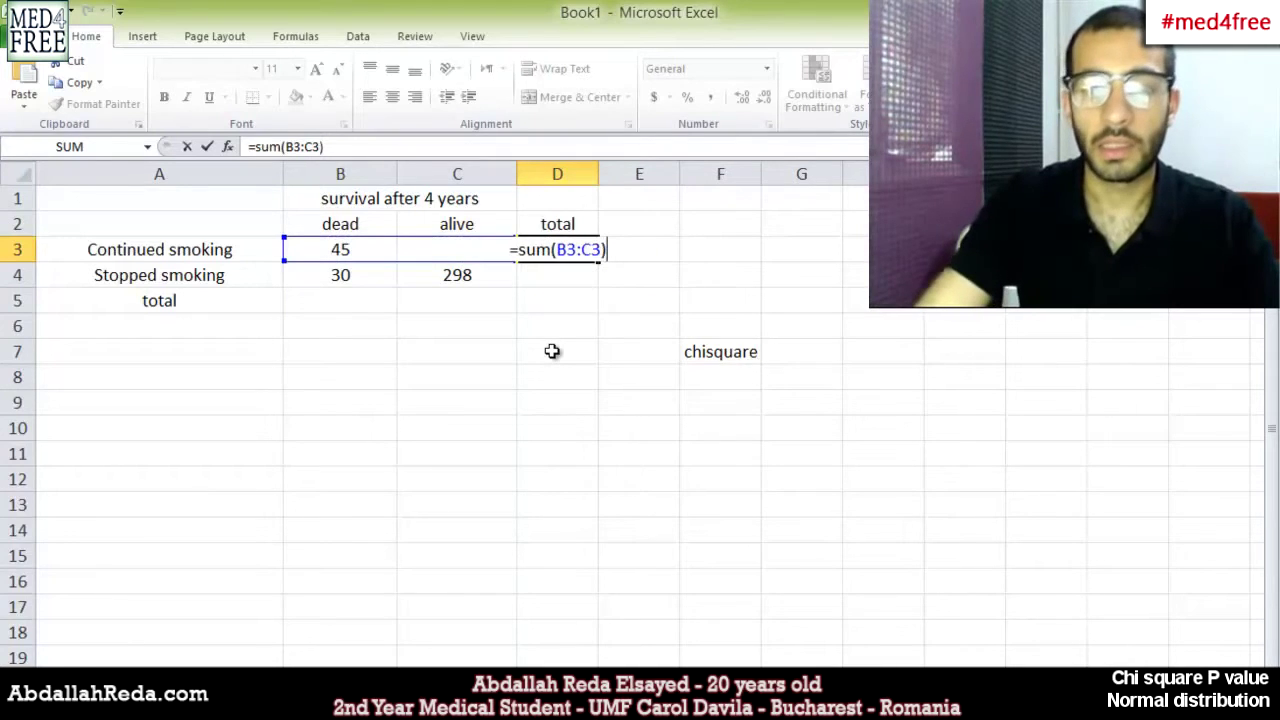
key(Return)
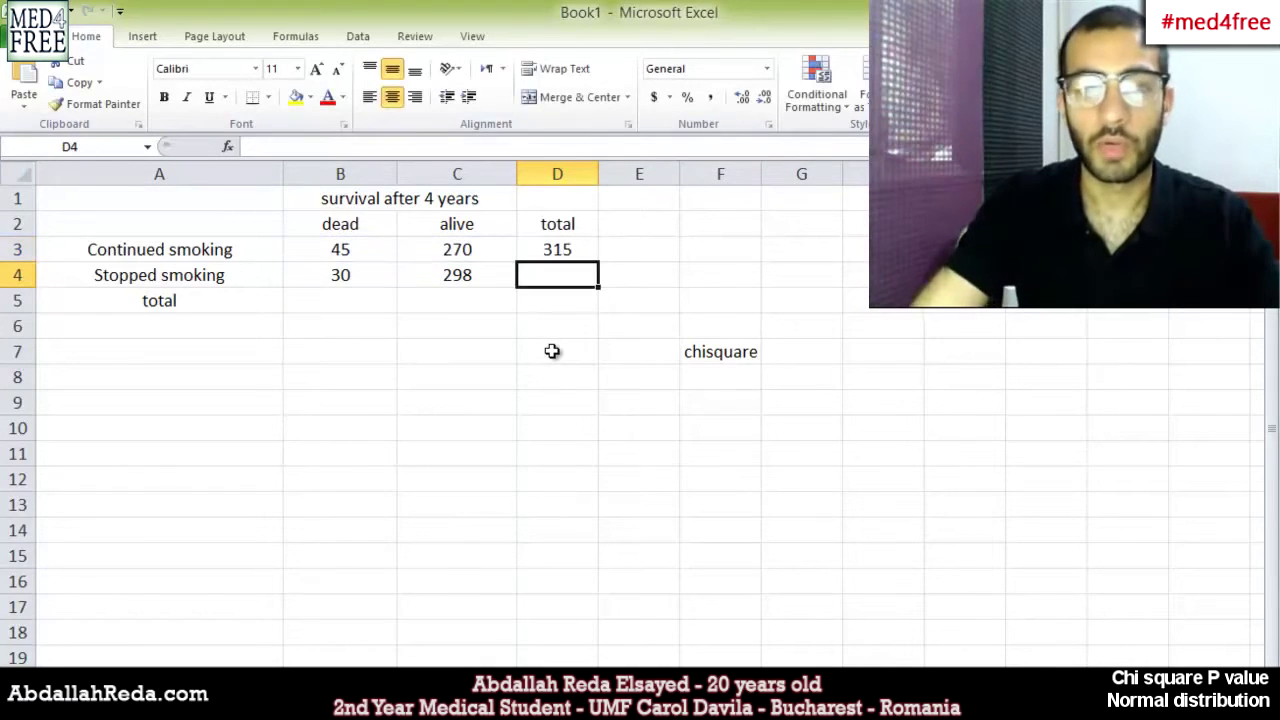
Step: Fill the row total formula from D3 down through D5
click(572, 252)
click(564, 274)
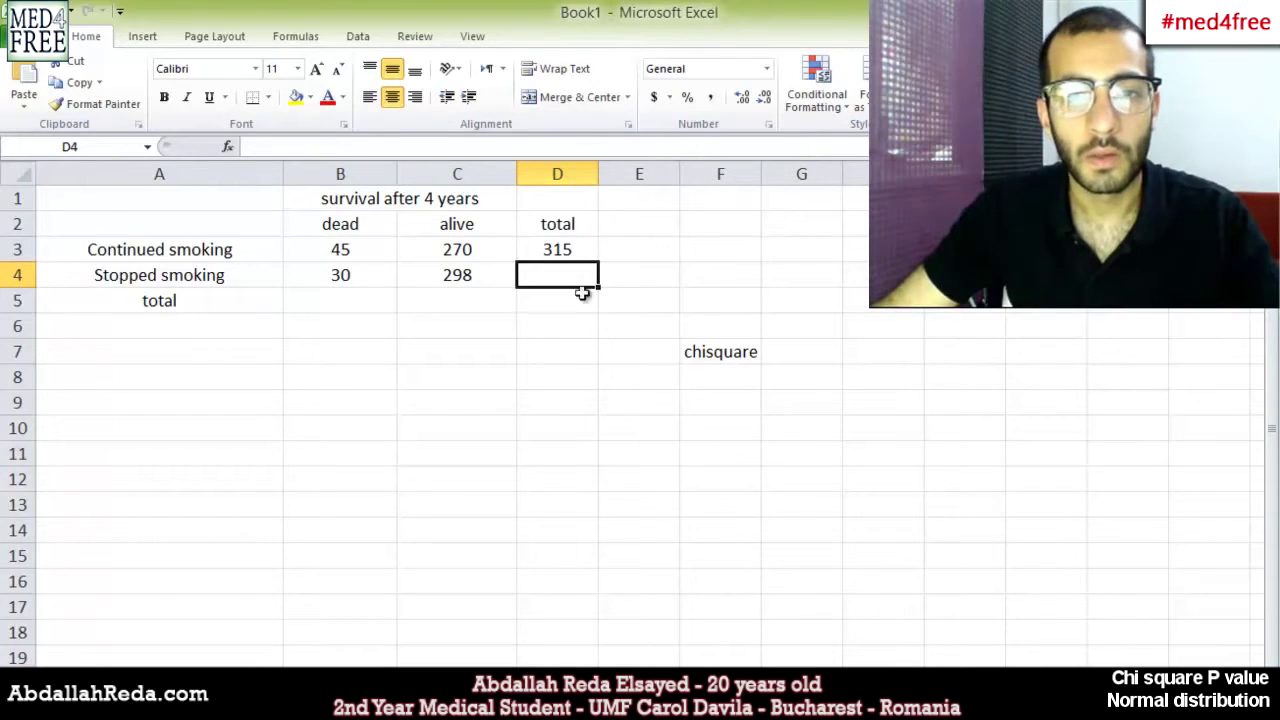
click(587, 253)
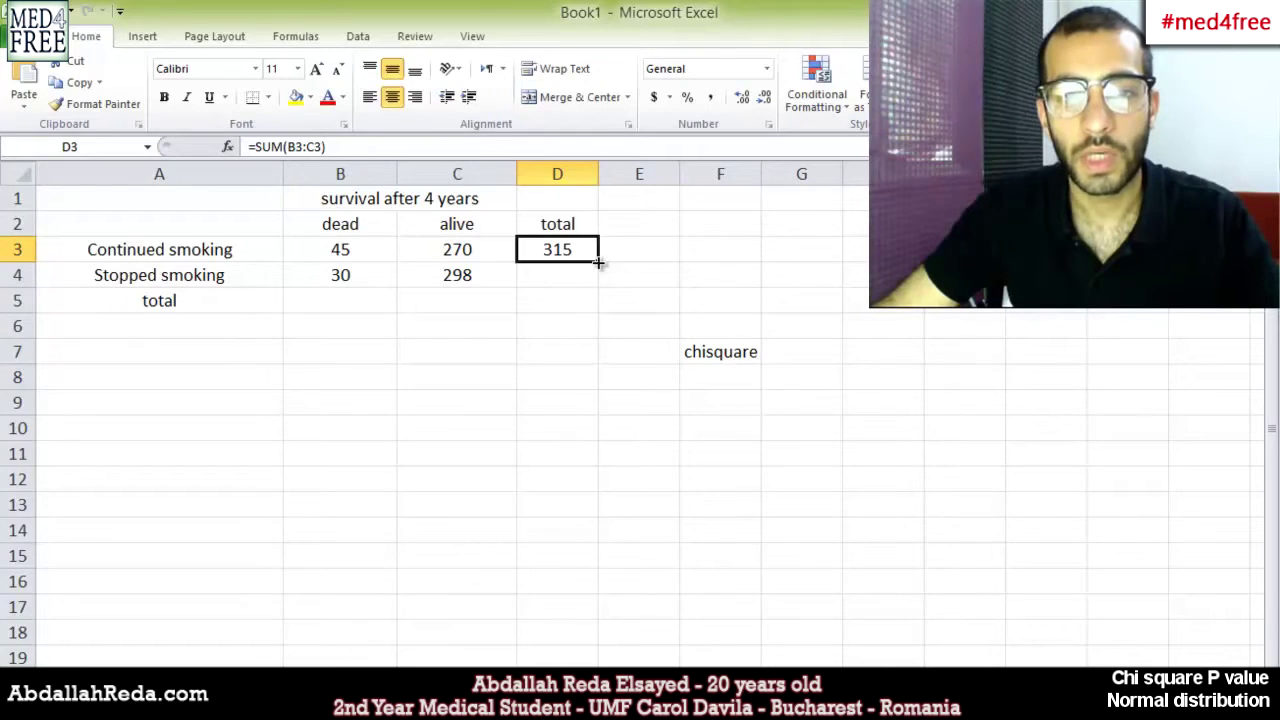
drag(598, 262, 598, 312)
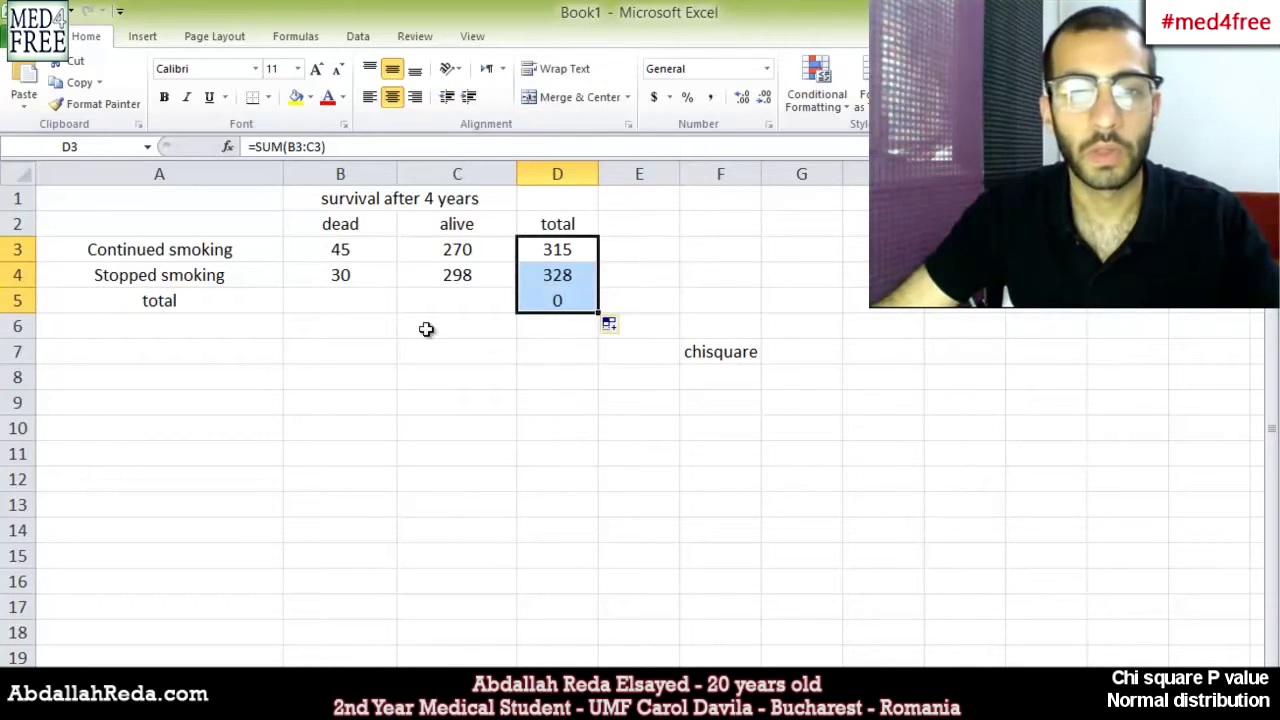
Step: Total the dead column in B5 with the formula =sum(B3:B4)
click(334, 301)
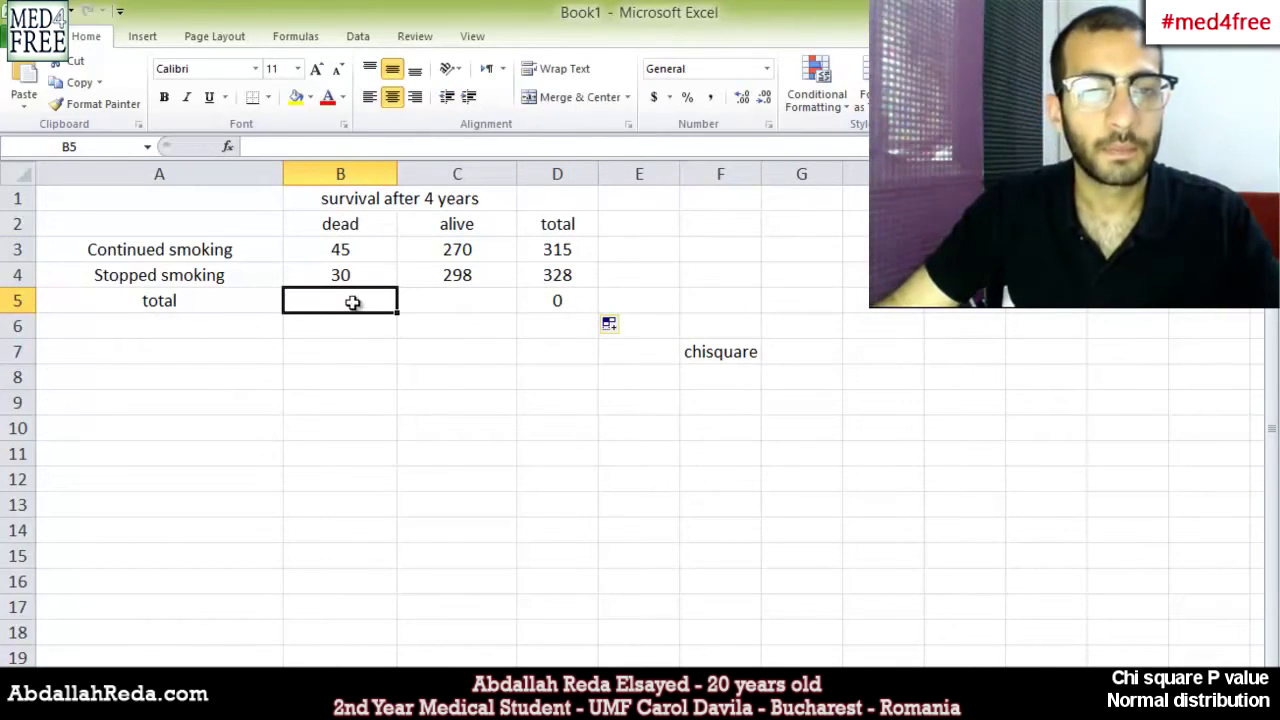
text(=)
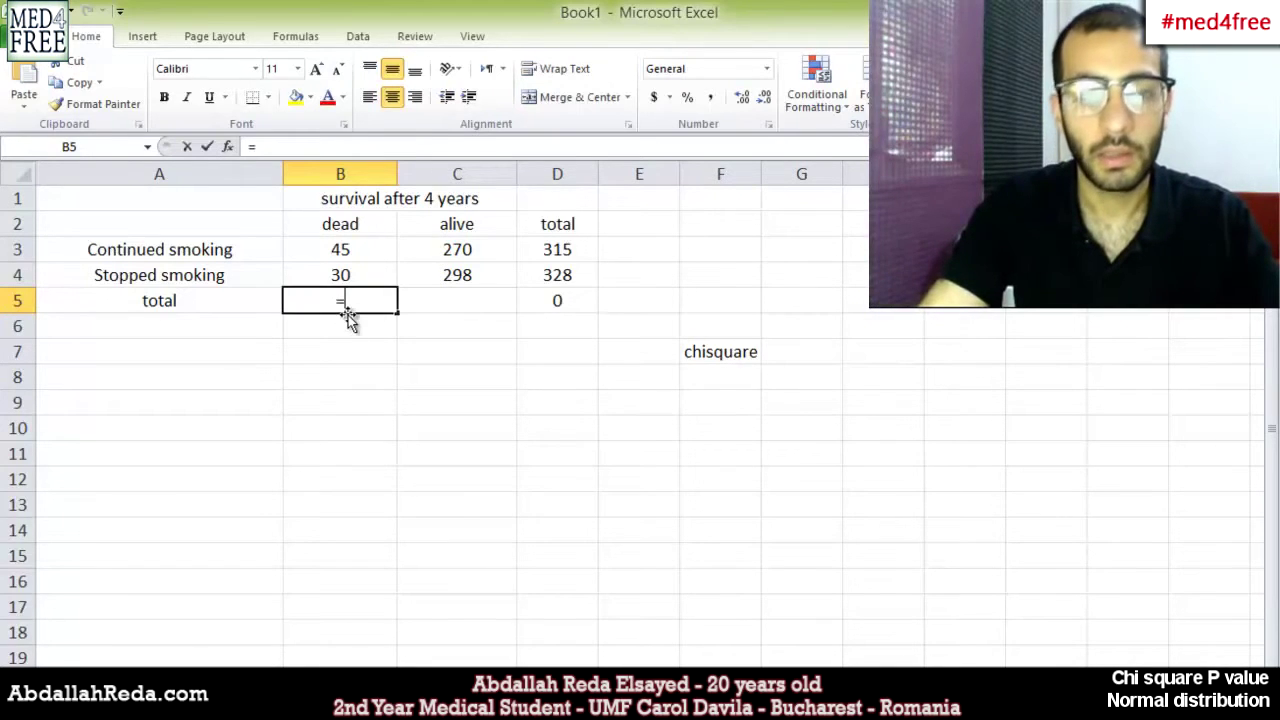
text(sum()
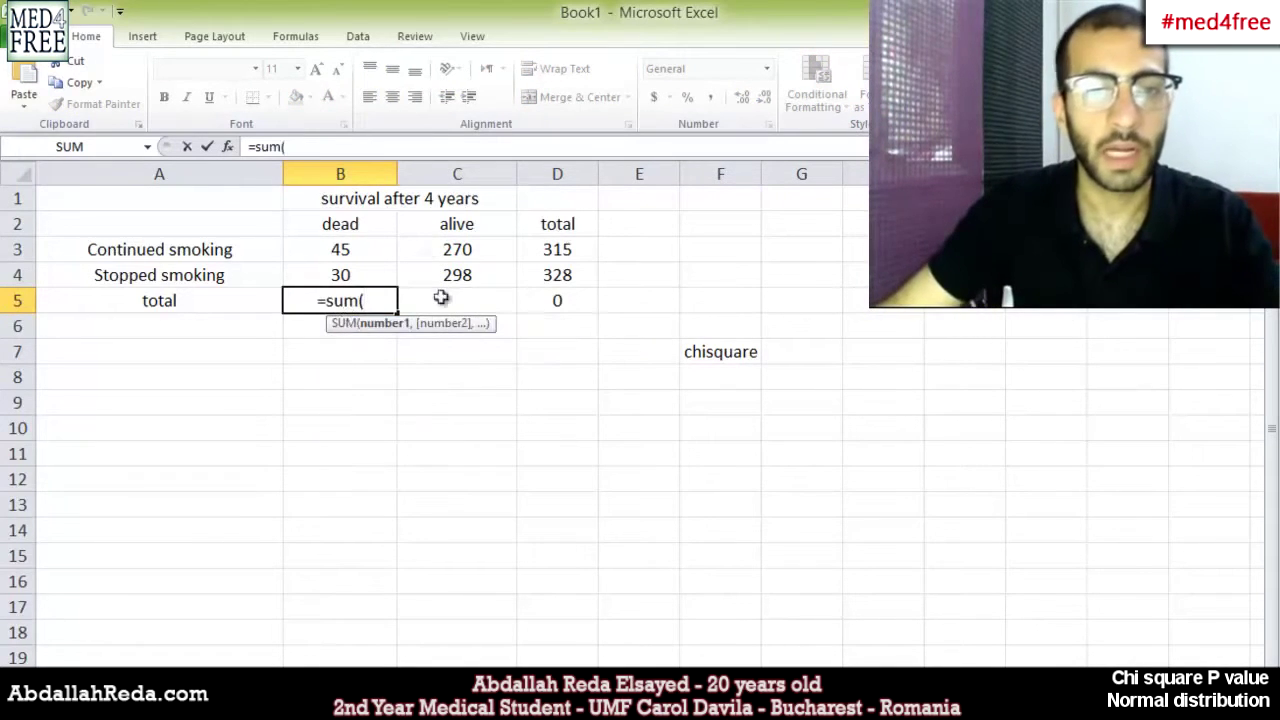
drag(317, 247, 317, 274)
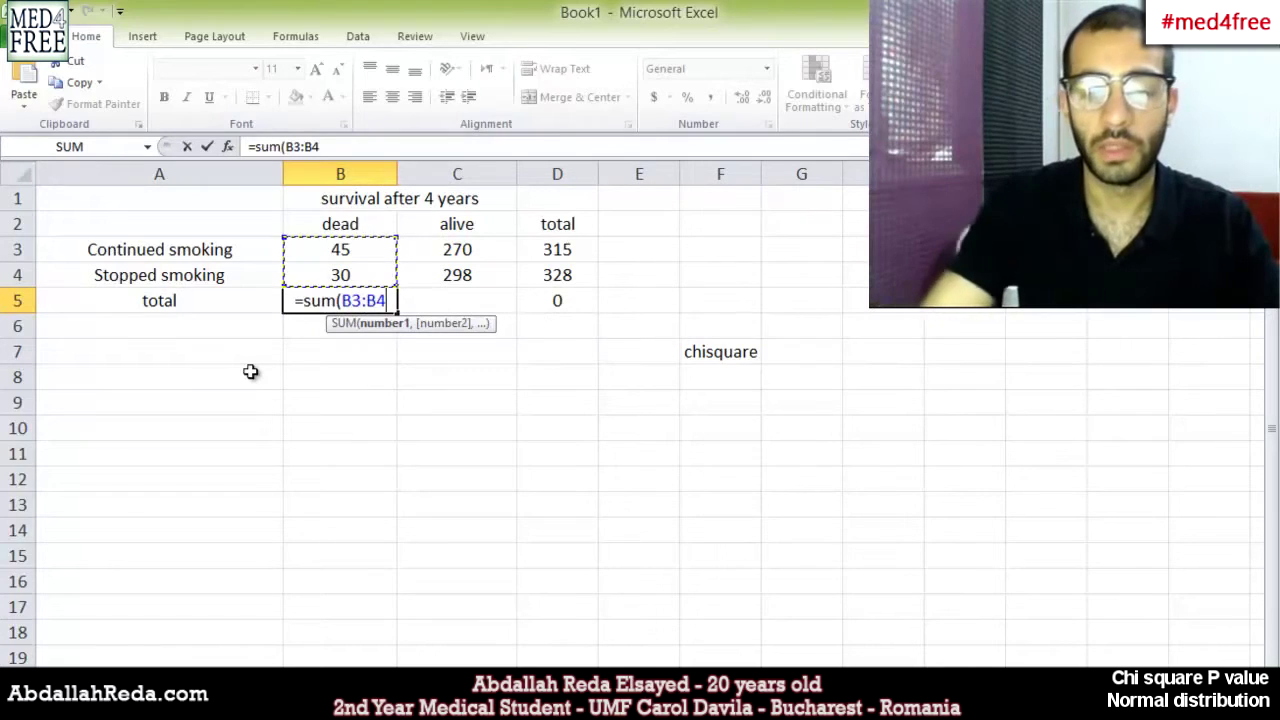
text())
key(Return)
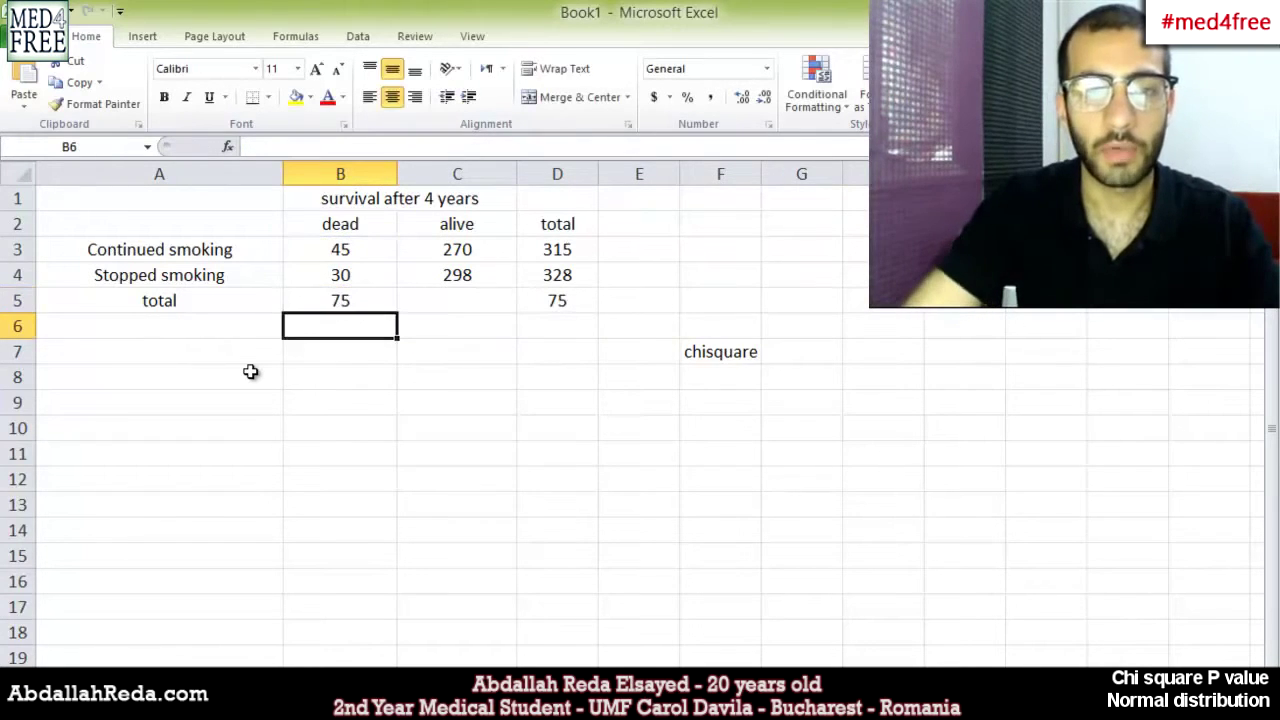
Step: Fill the column total formula from B5 across to C5 for the alive column
click(381, 302)
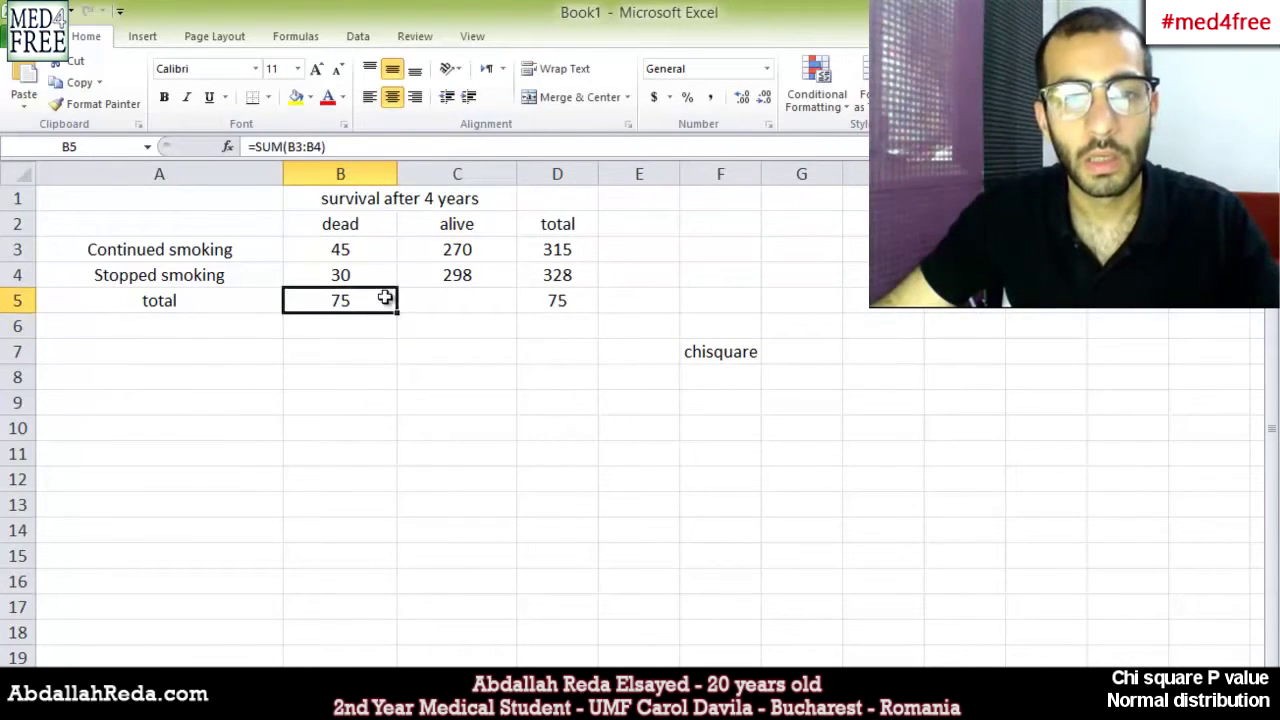
drag(397, 313, 470, 302)
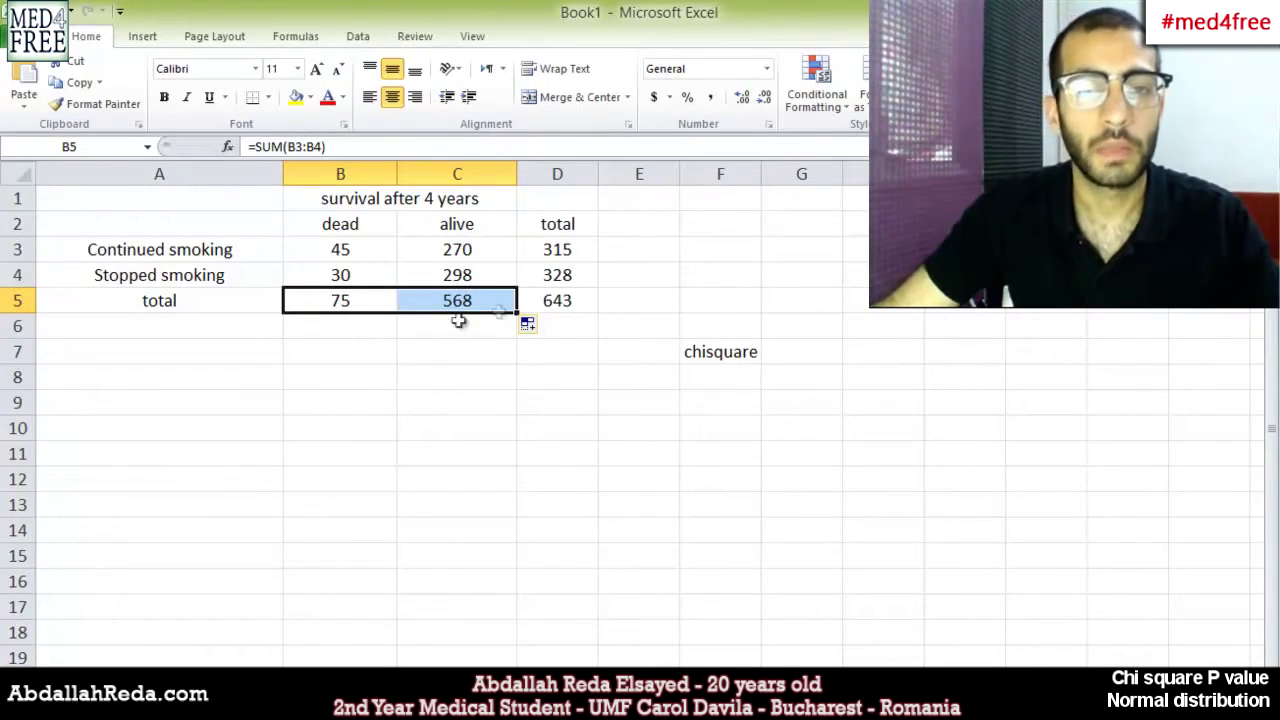
click(428, 385)
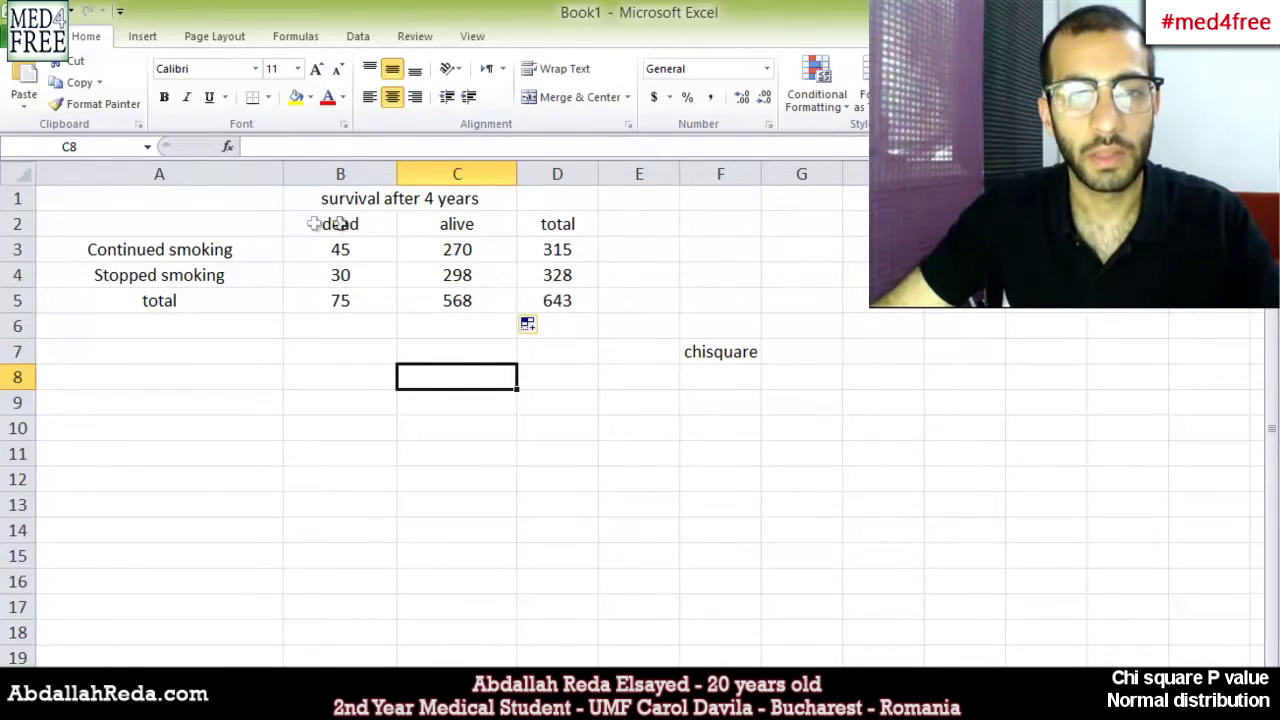
Step: Copy the table in A2:D5, without its survival heading, and select A9:D12 as the destination
drag(160, 223, 565, 308)
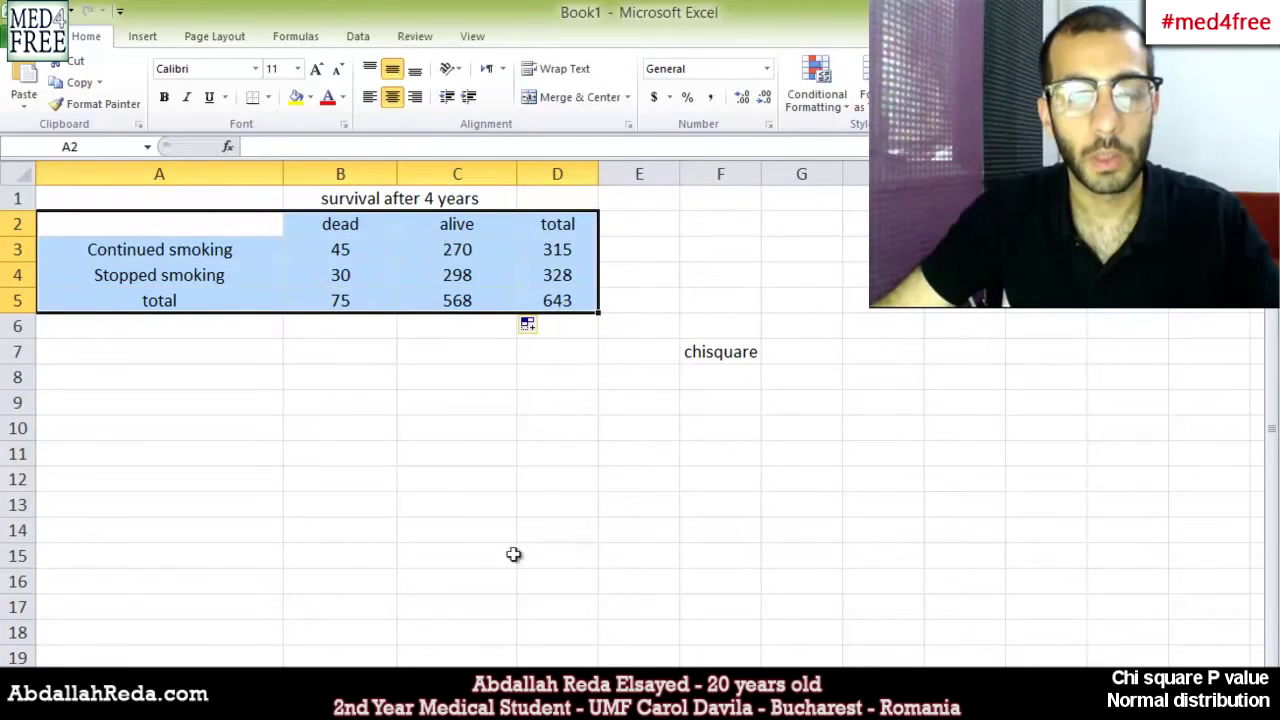
right_click(387, 266)
click(330, 300)
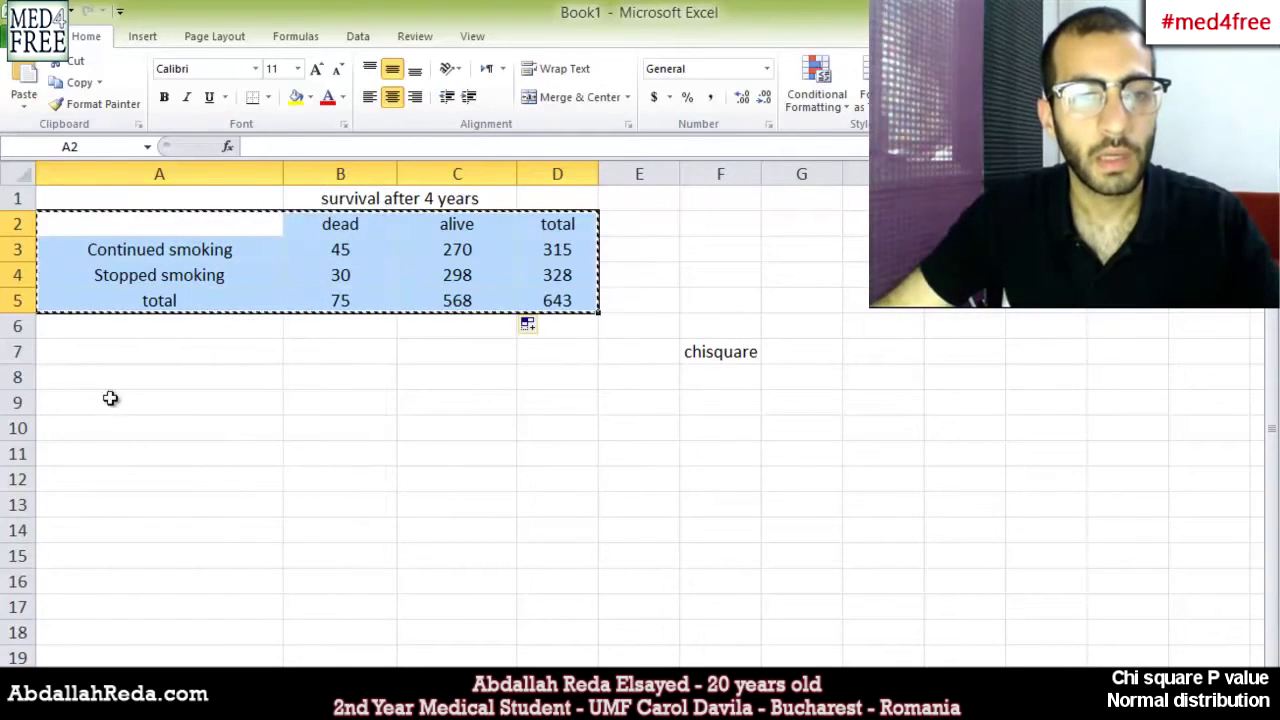
drag(100, 405, 548, 470)
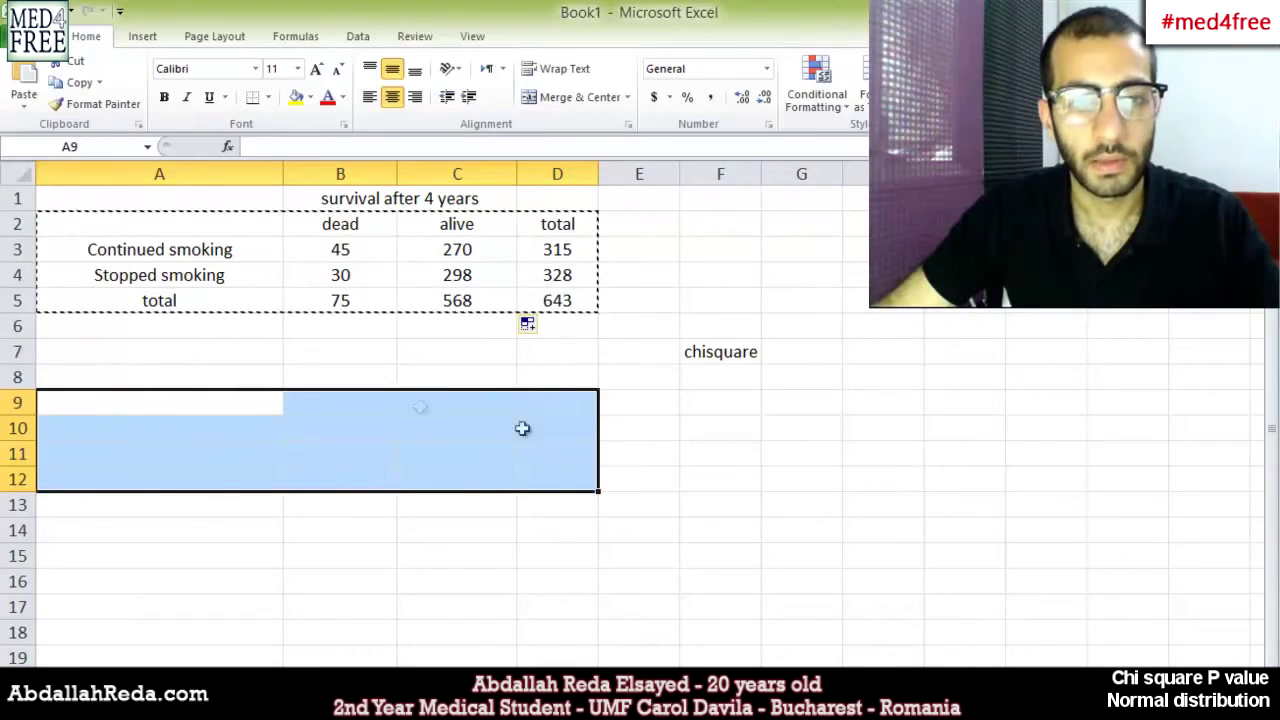
Step: Paste the copied table into A9:D12 with its formulas using the regular Paste option
right_click(440, 458)
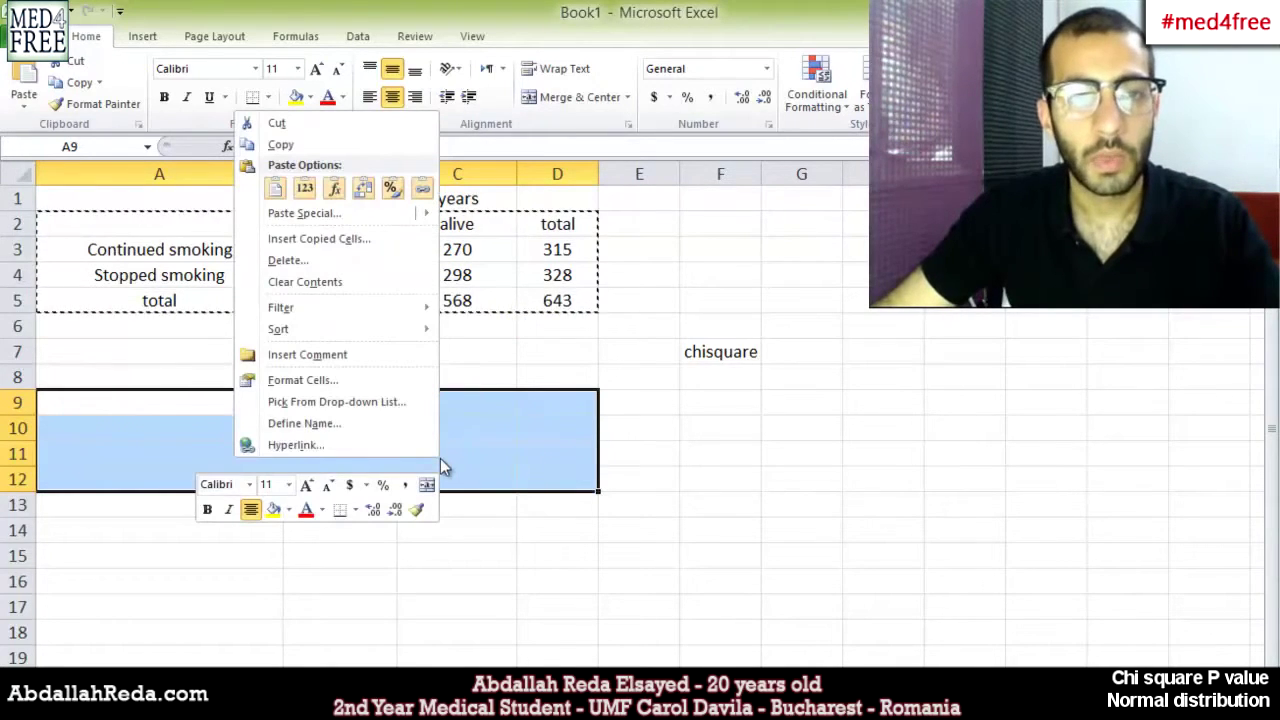
mouse_move(315, 218)
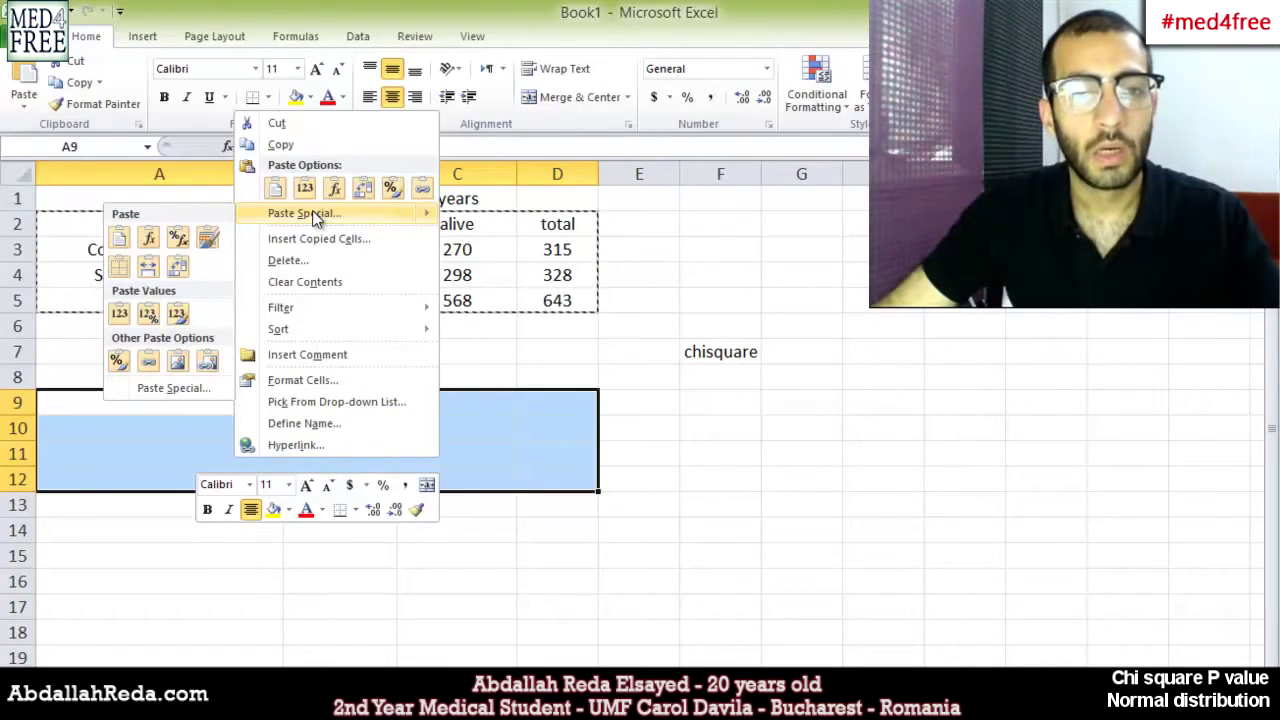
click(490, 515)
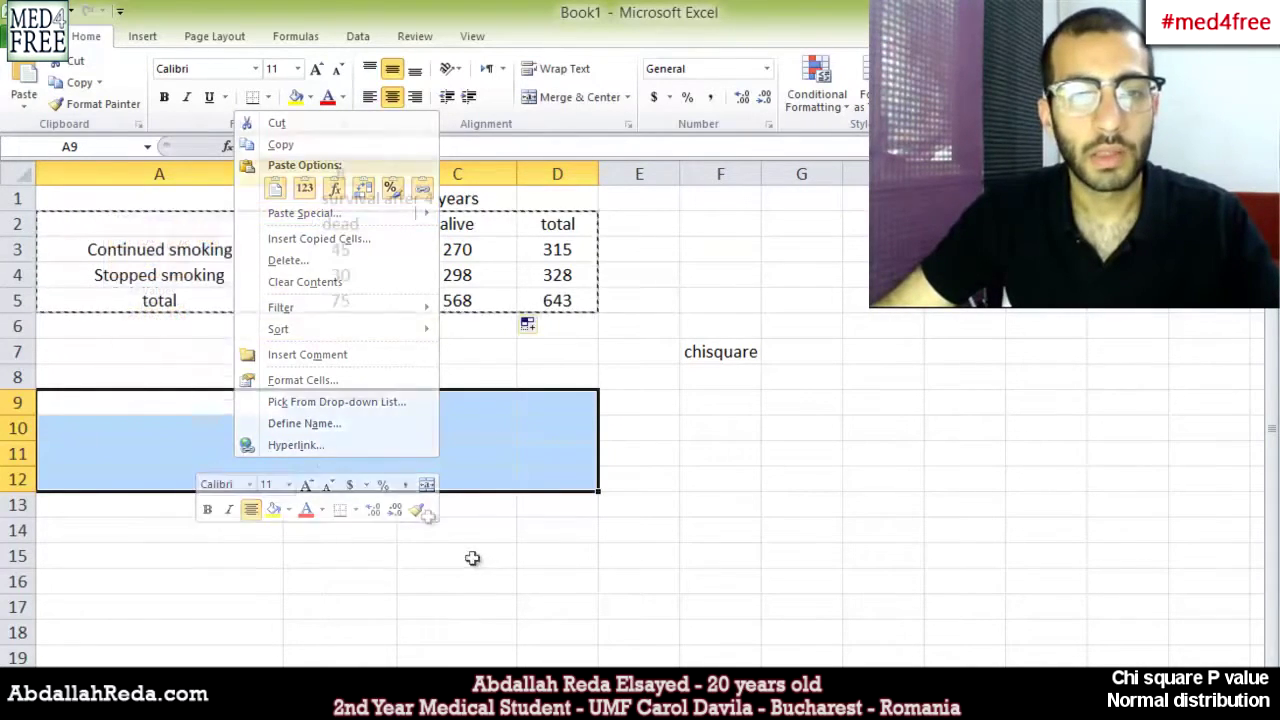
right_click(227, 430)
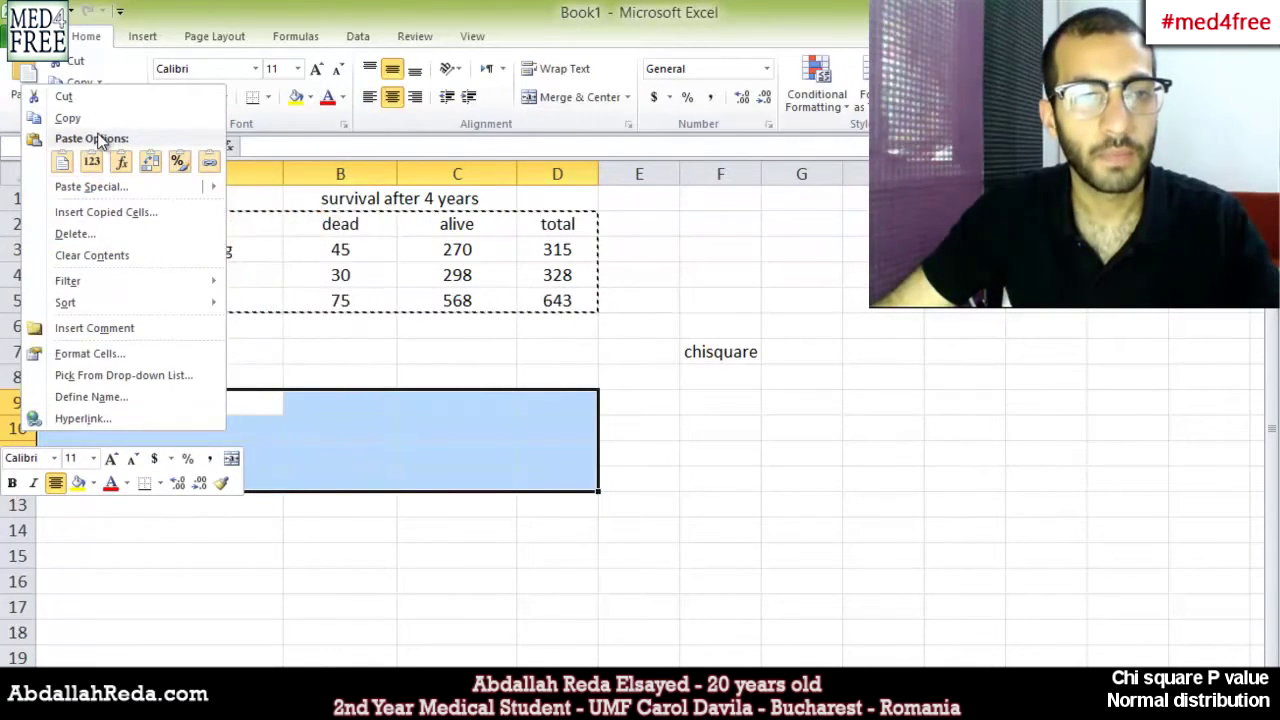
click(70, 161)
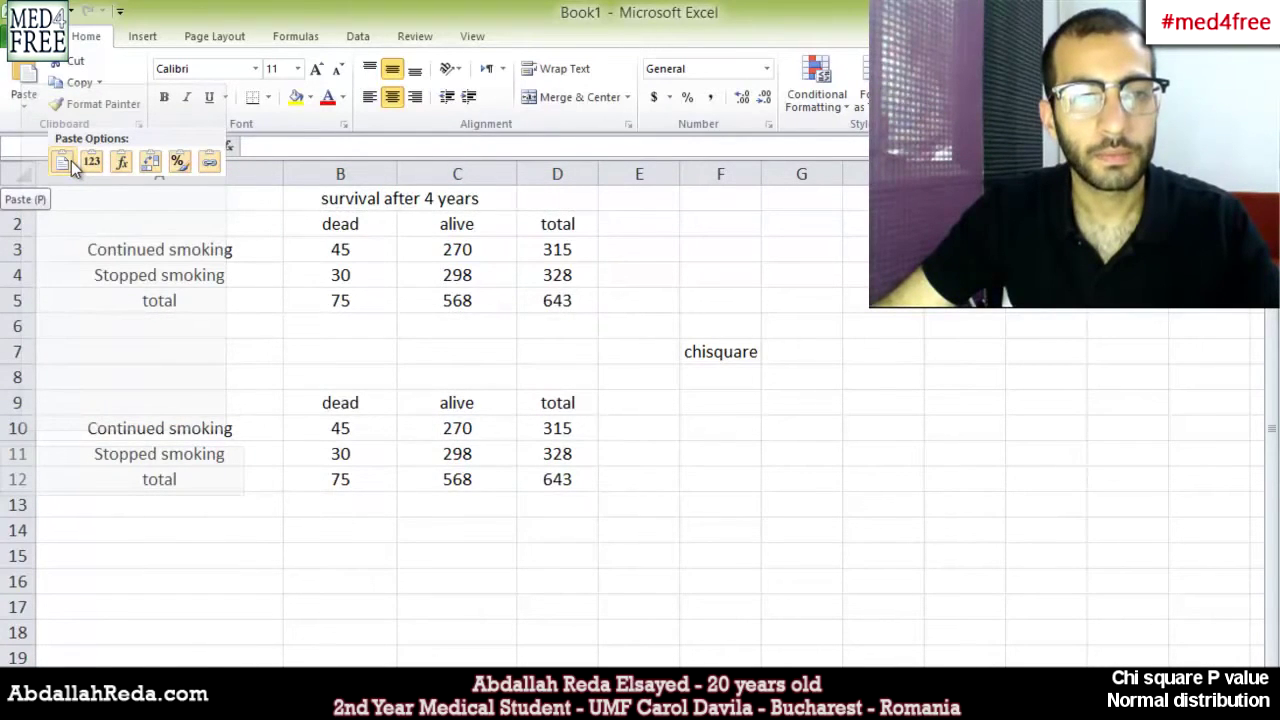
click(71, 160)
click(338, 562)
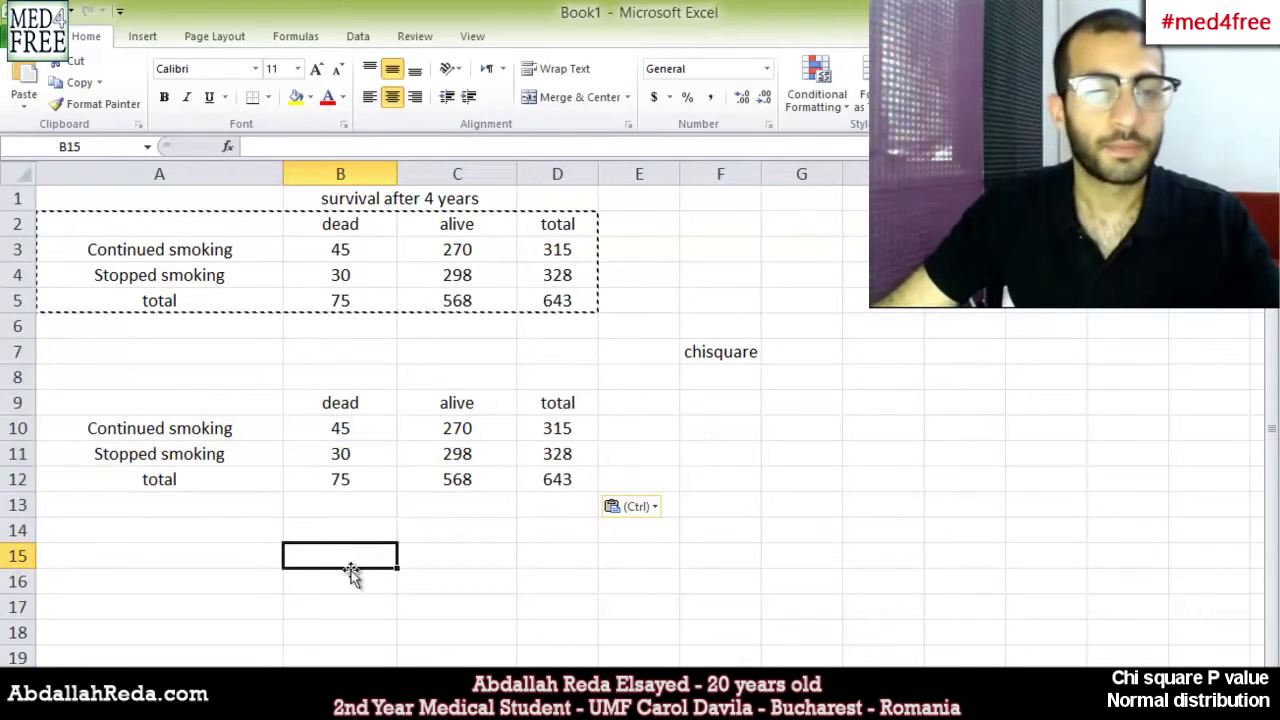
Step: Clear the Continued smoking dead count in B10, then undo both the deletion and the table paste
click(362, 434)
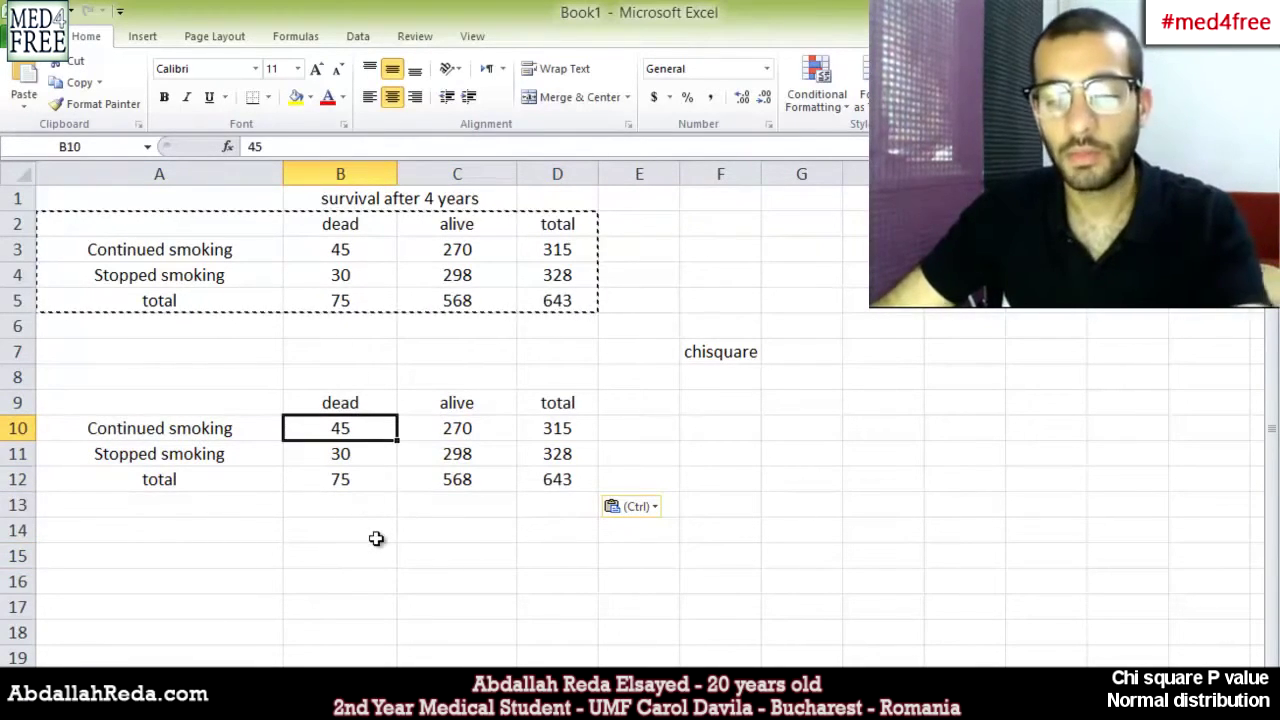
key(Delete)
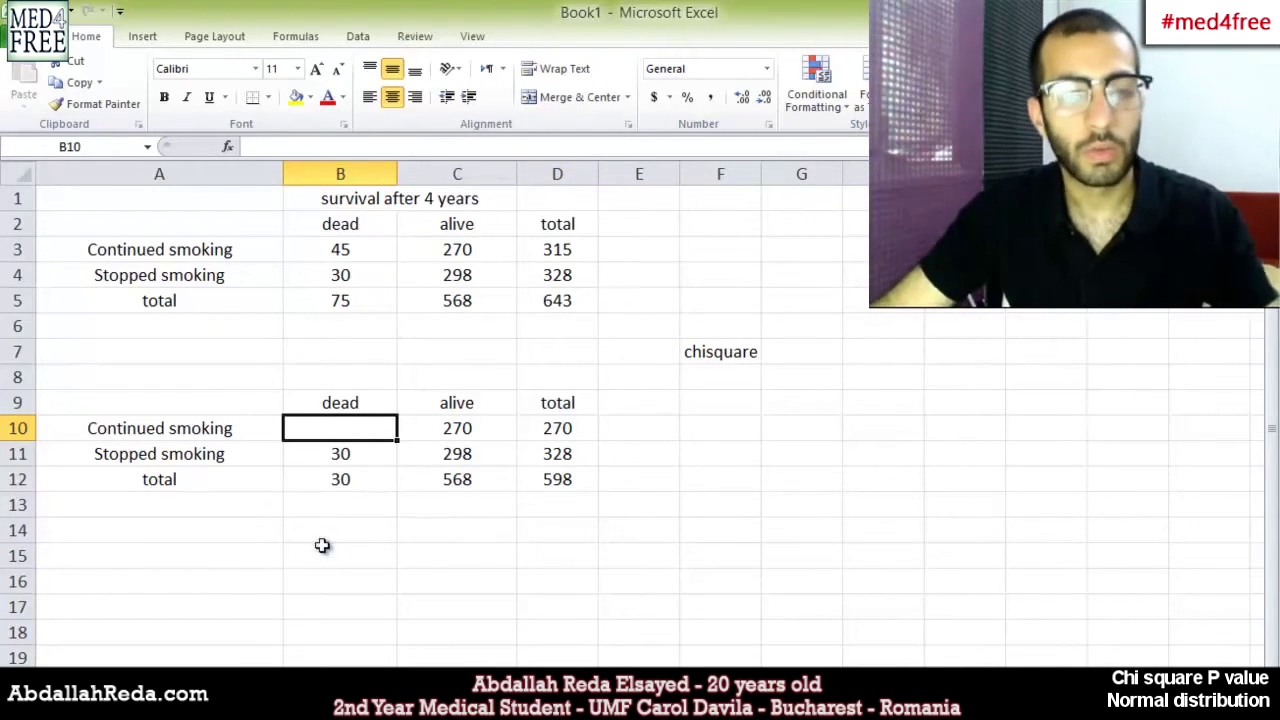
key(ctrl+z)
key(ctrl+z)
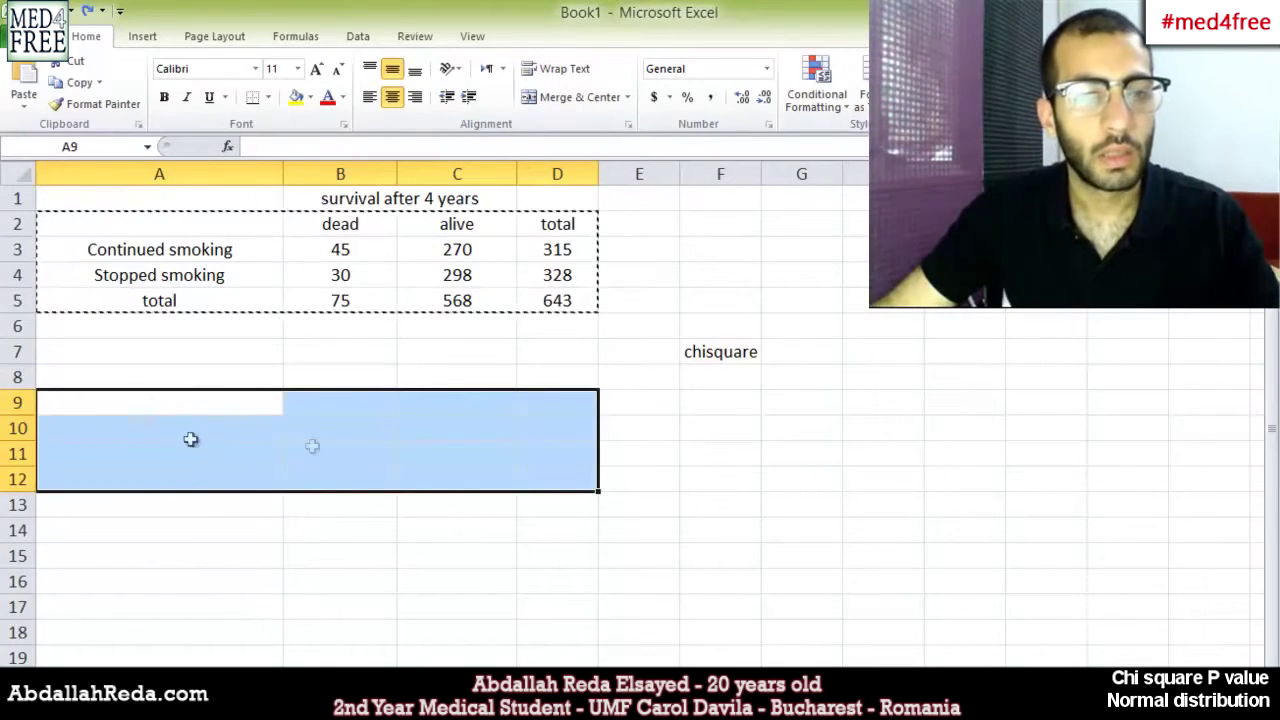
Step: Paste the copied table into A9:D12 as values only
right_click(372, 449)
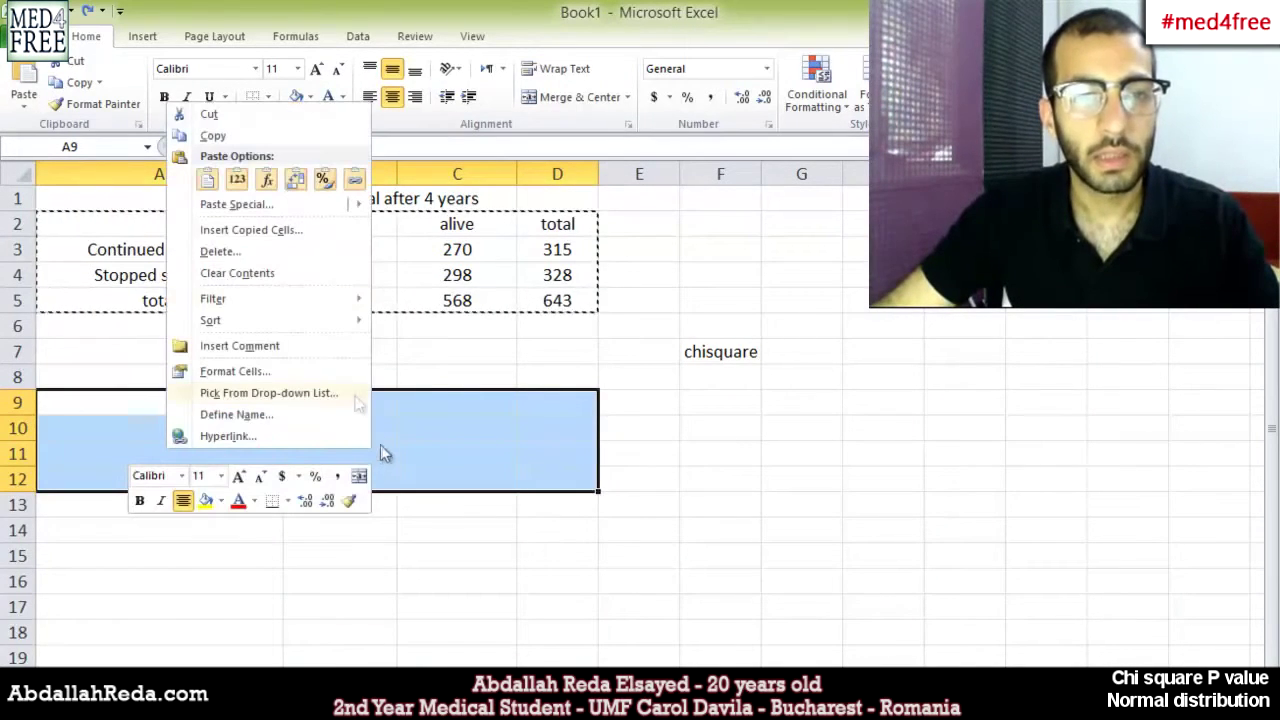
mouse_move(315, 208)
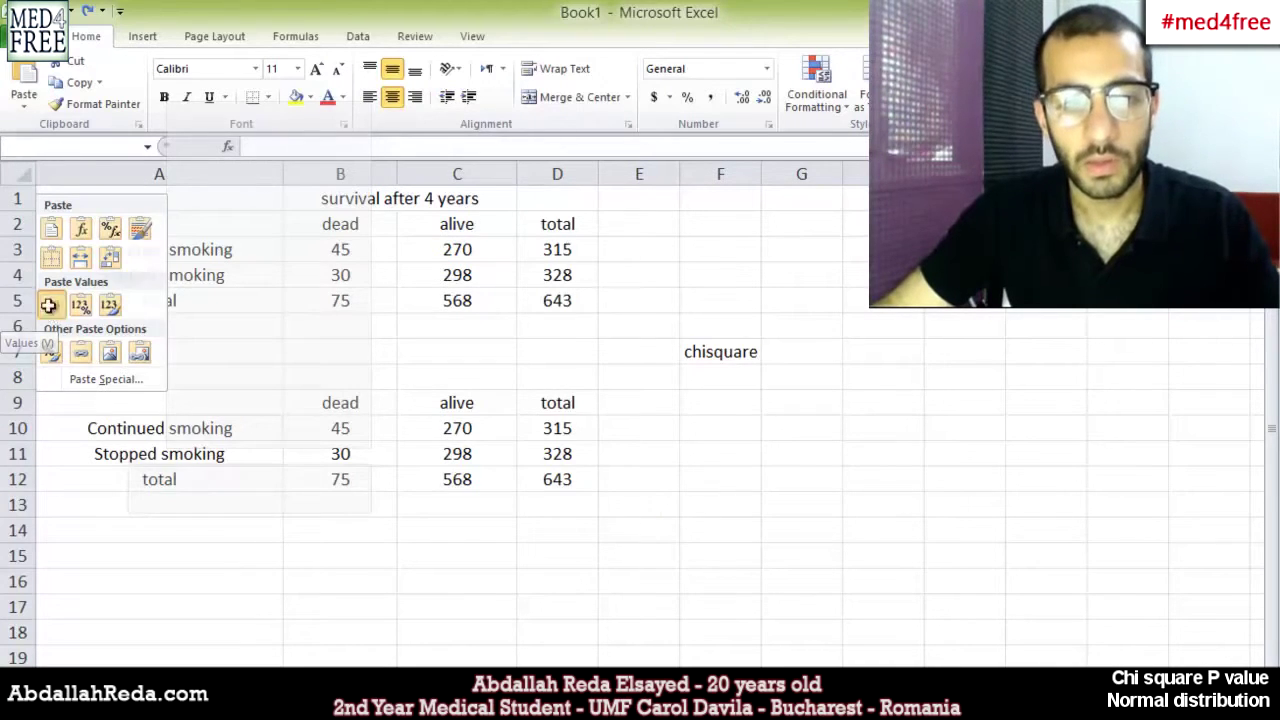
click(52, 310)
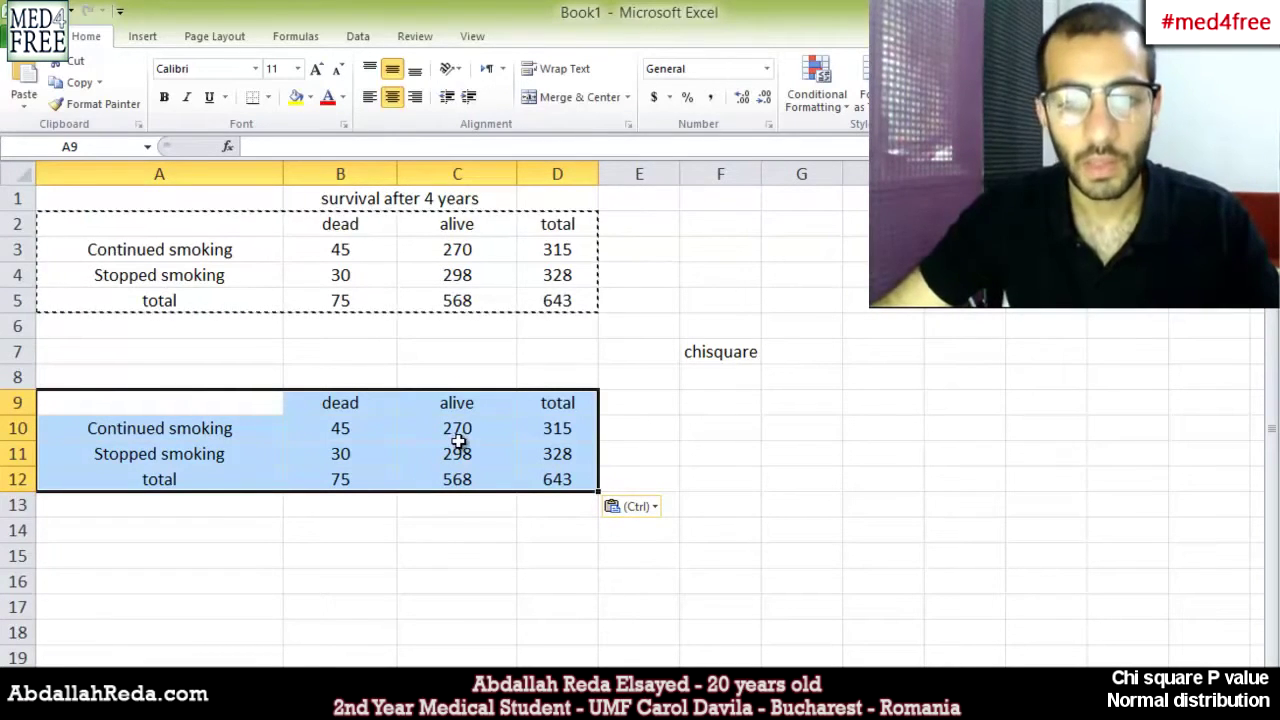
click(451, 531)
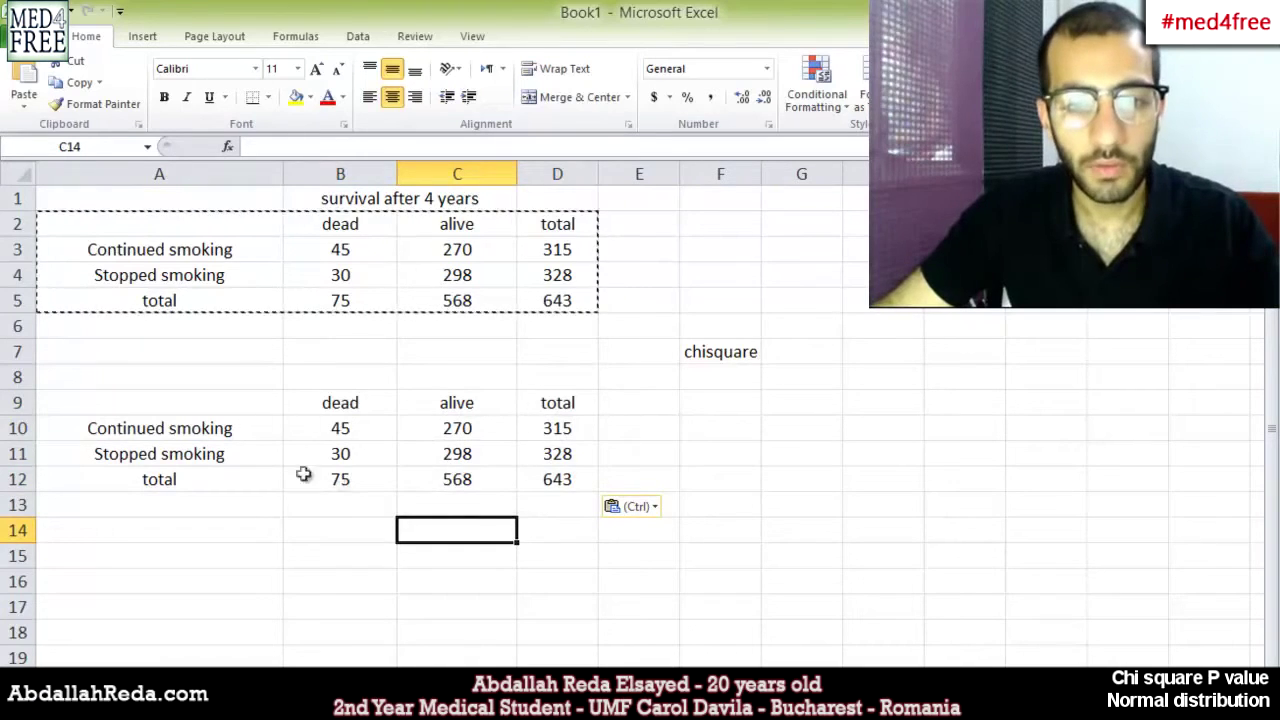
Step: Clear the dead and alive counts for both smoking groups in B10:C11 of the copied table, keeping its totals
click(345, 436)
key(Delete)
click(350, 454)
click(465, 455)
key(Delete)
click(465, 428)
key(Delete)
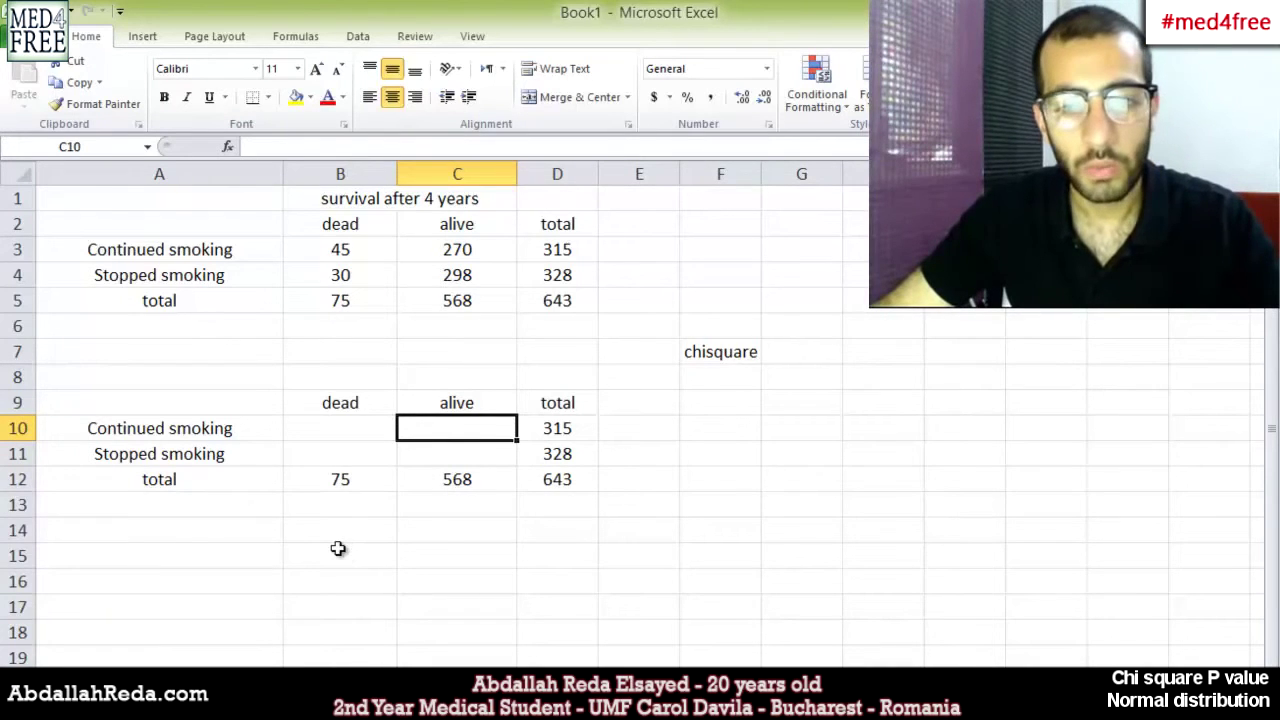
click(327, 430)
click(334, 451)
click(449, 445)
click(447, 428)
click(338, 425)
click(330, 451)
Step: Calculate the expected dead count for Continued smoking in B10 with the formula =B12*D10/D12
click(371, 420)
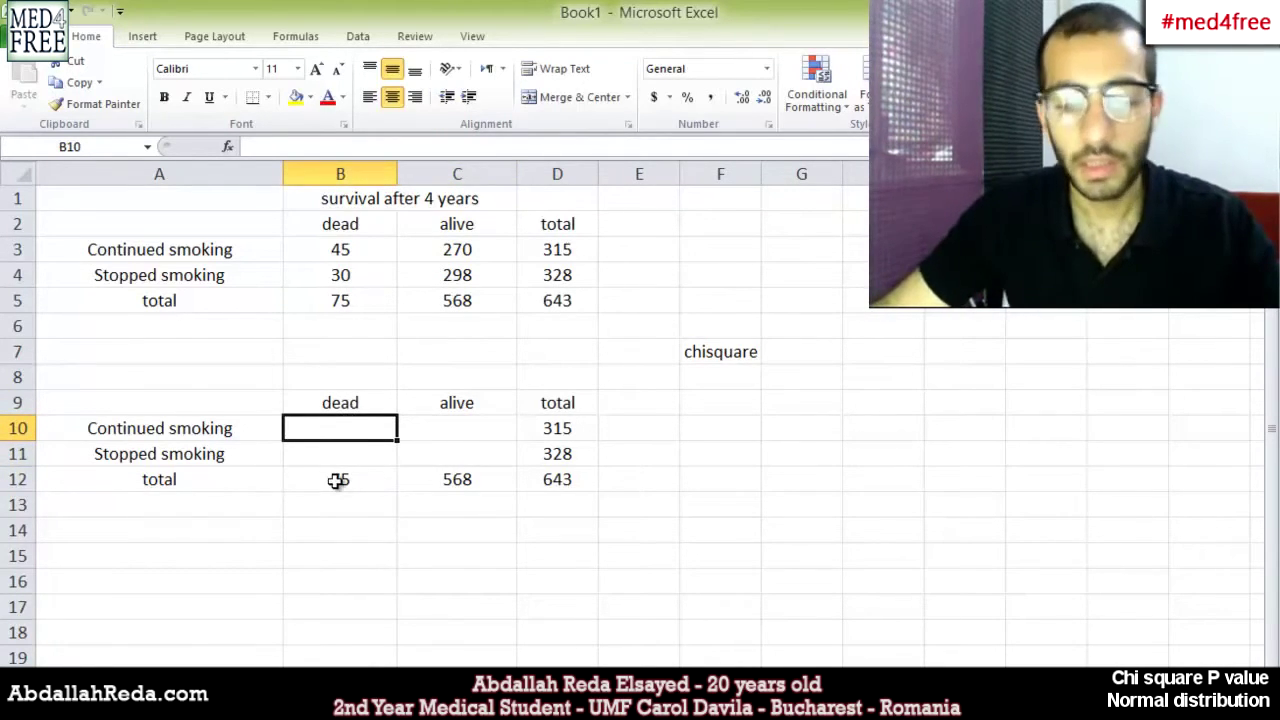
text(=)
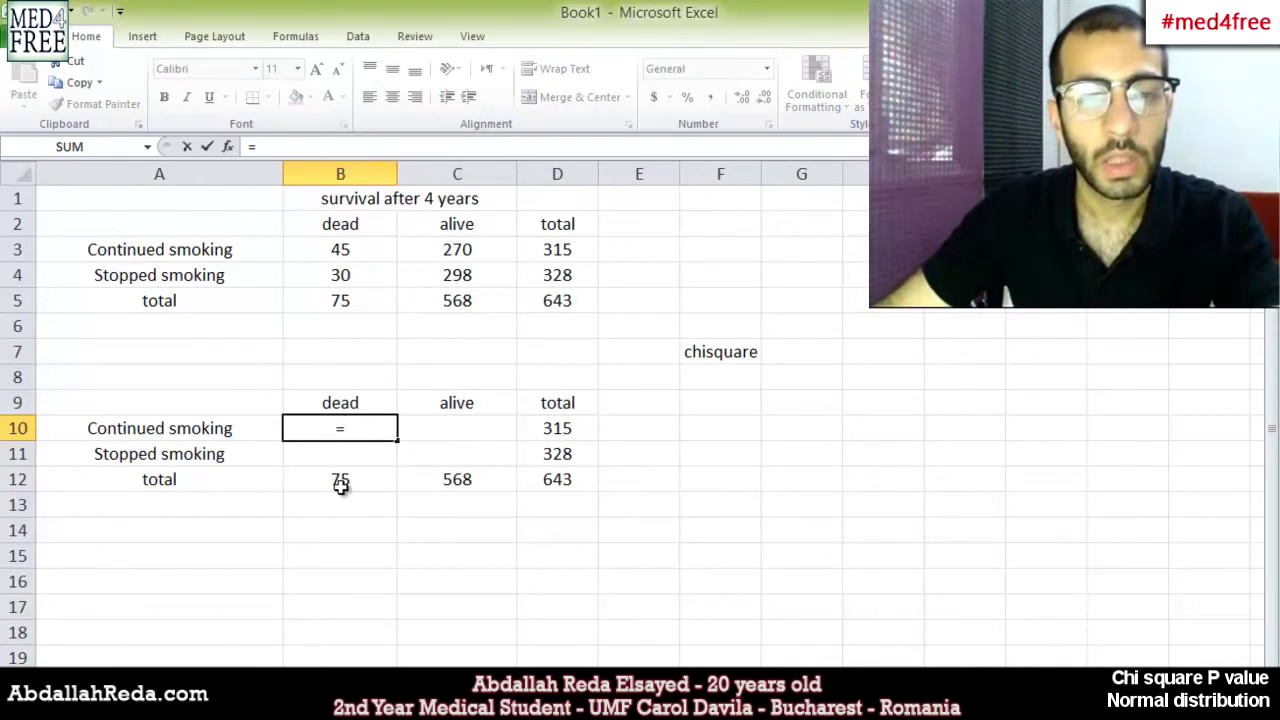
click(341, 485)
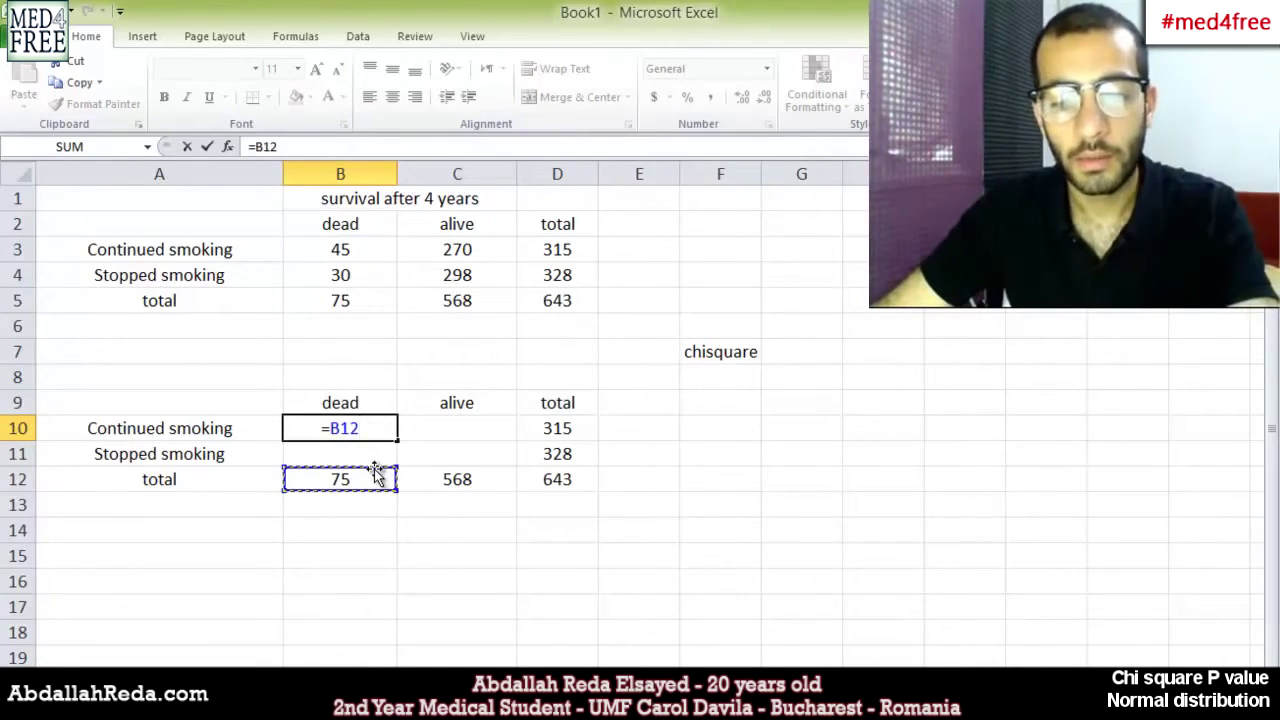
text(*)
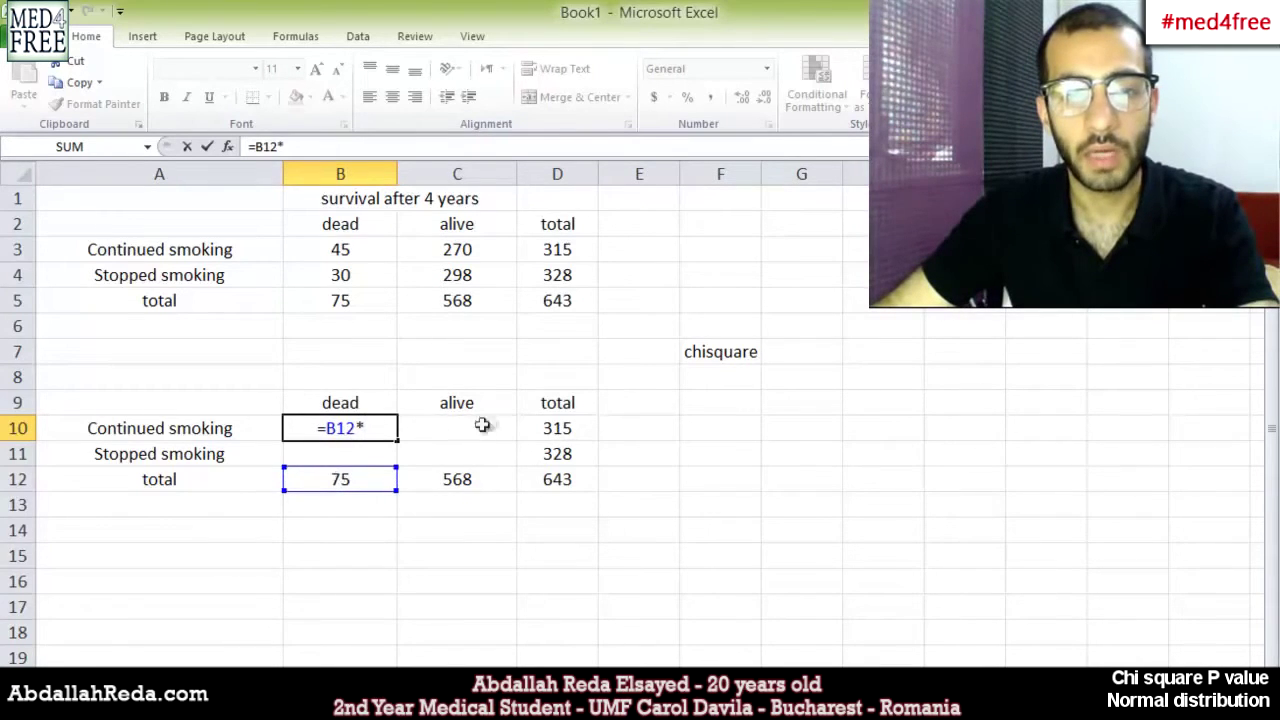
click(545, 428)
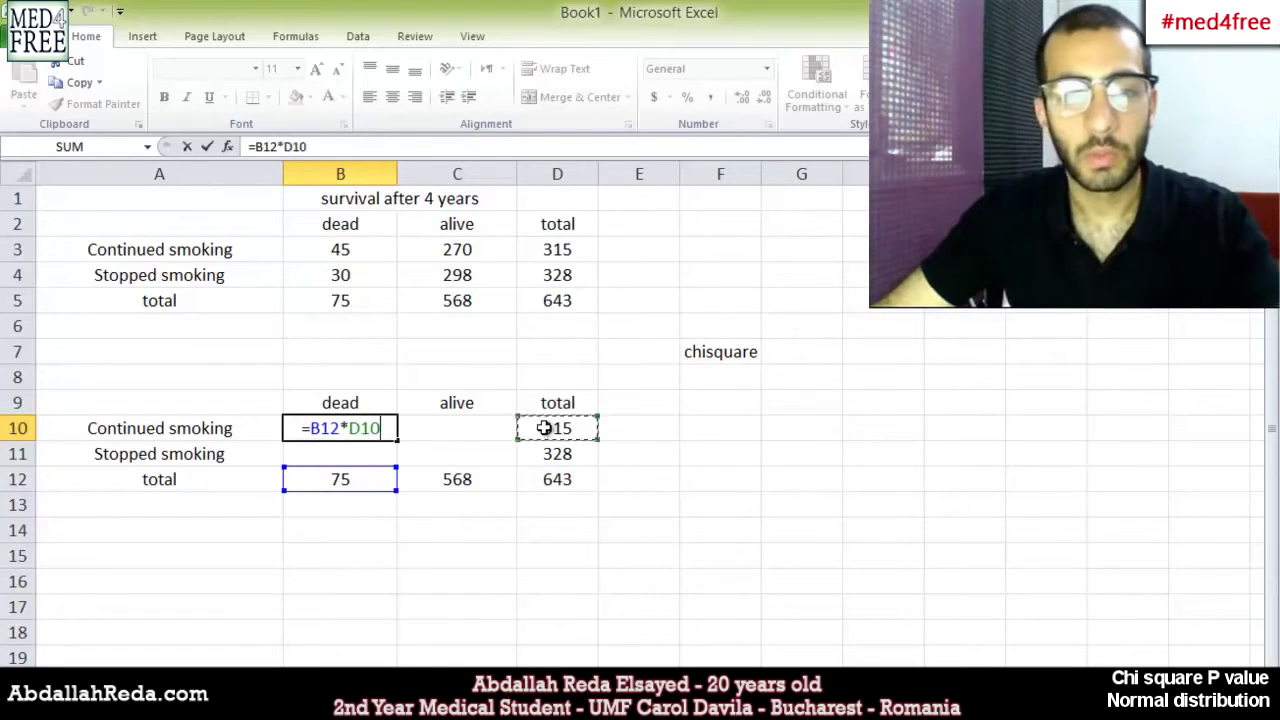
text(/)
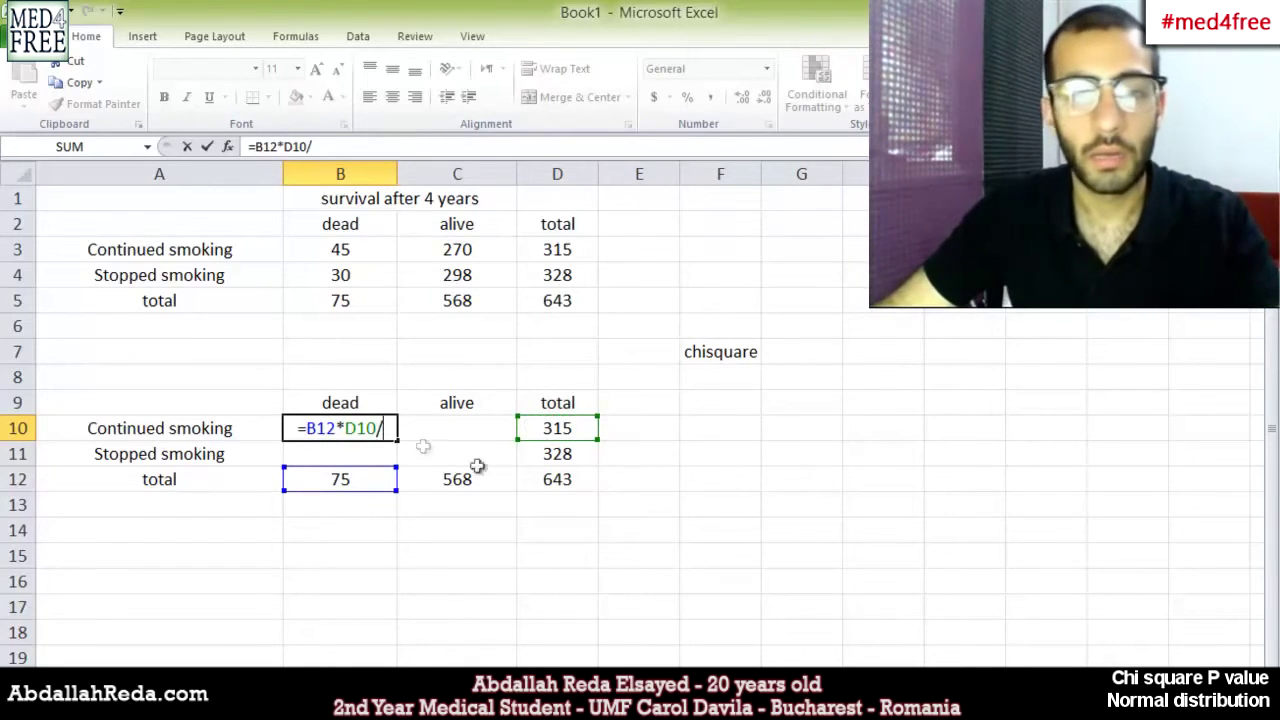
click(545, 480)
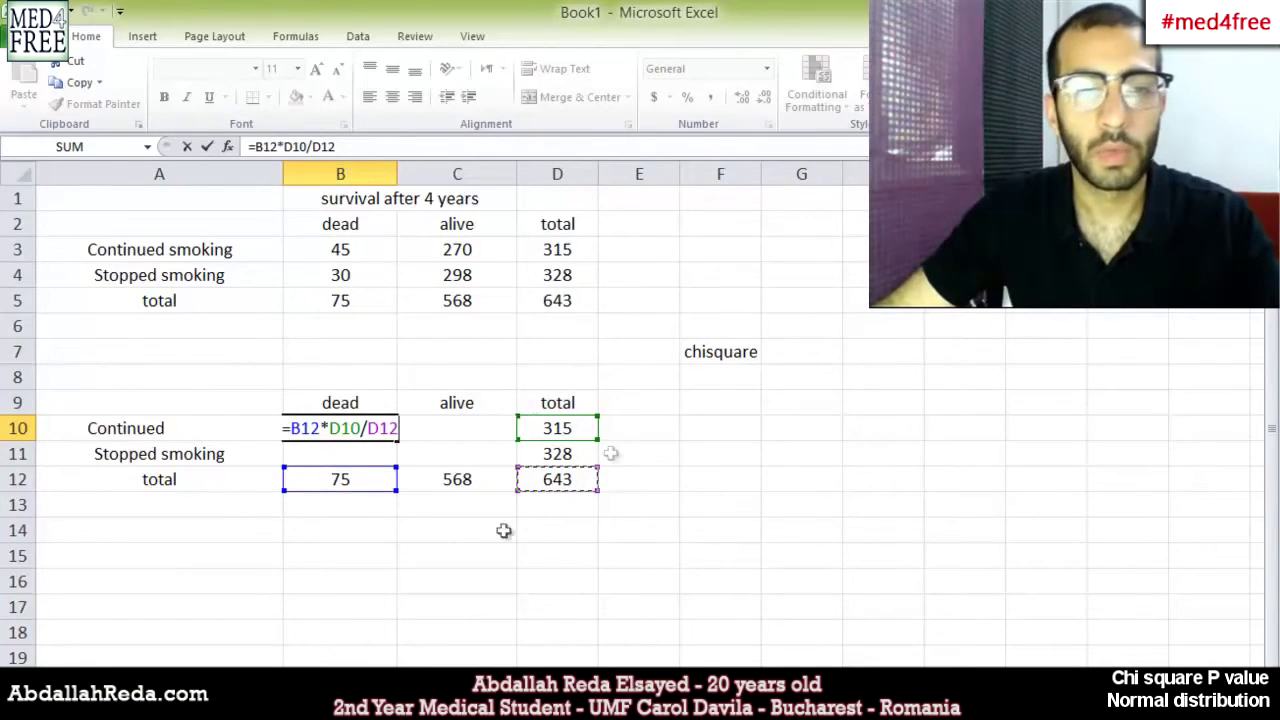
key(Return)
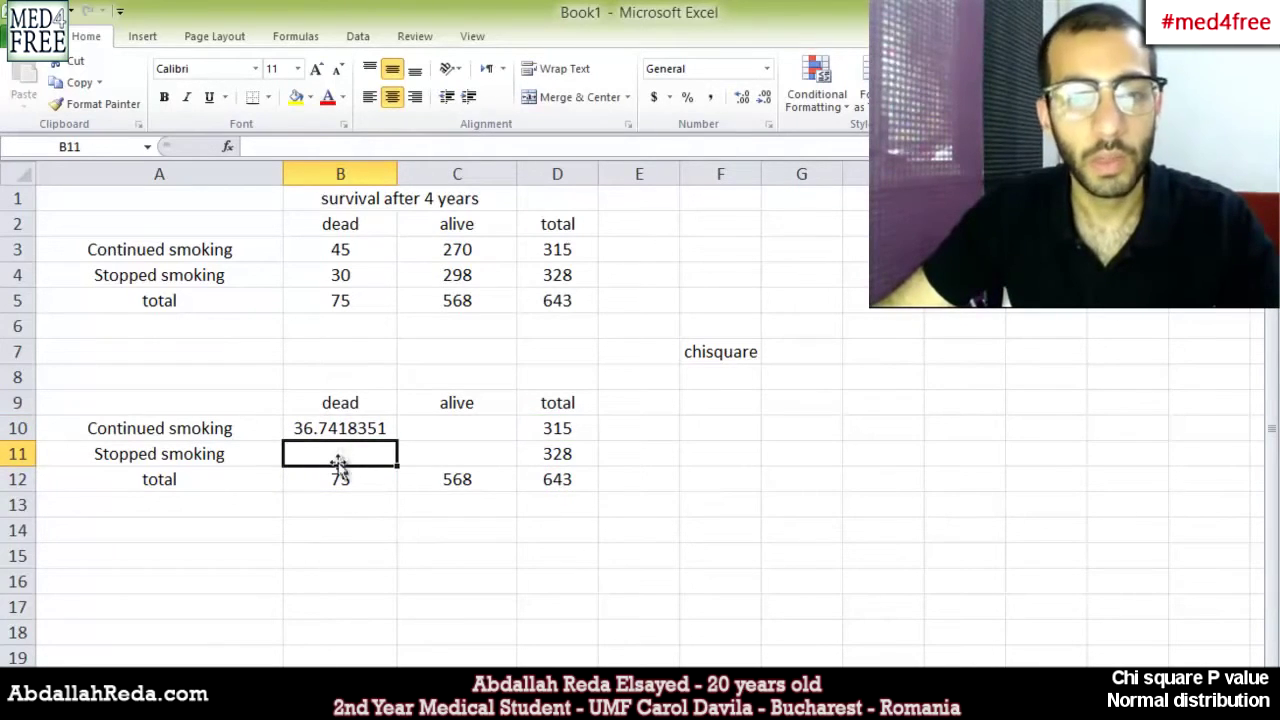
Step: Calculate the expected dead count for Stopped smoking in B11 with the formula =B12*D11/D12
text(=)
click(345, 480)
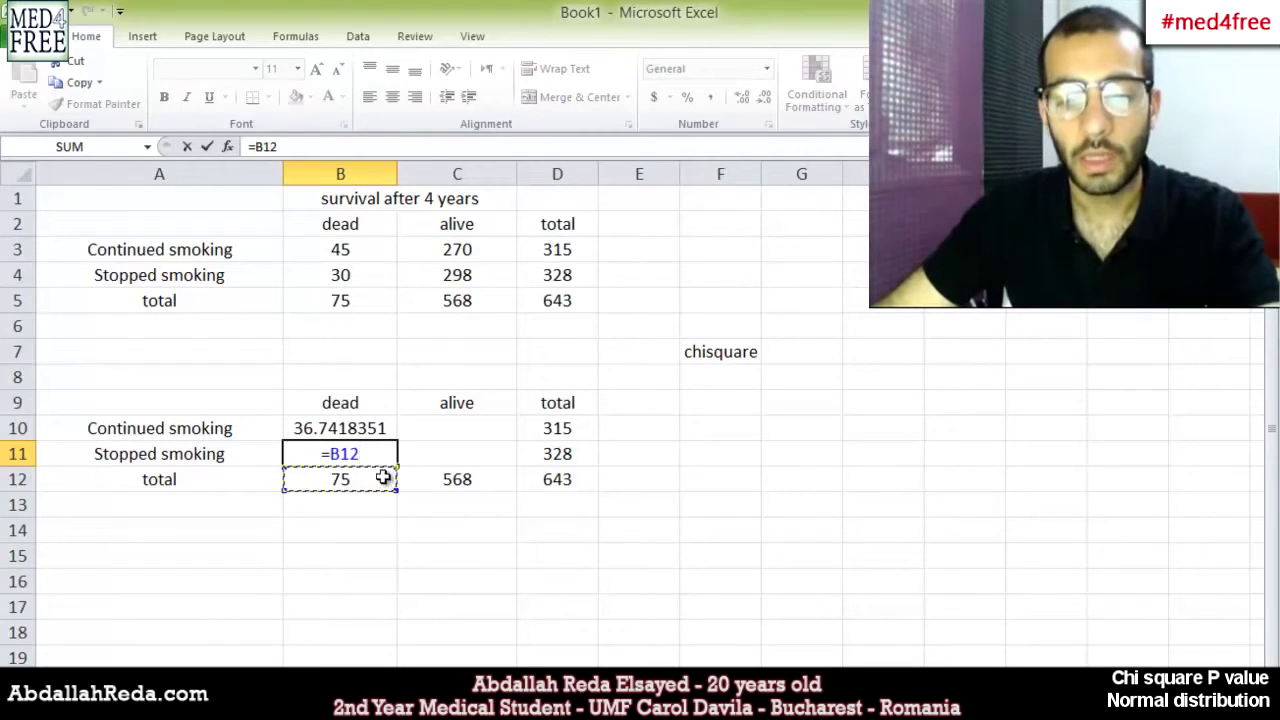
text(*)
click(549, 455)
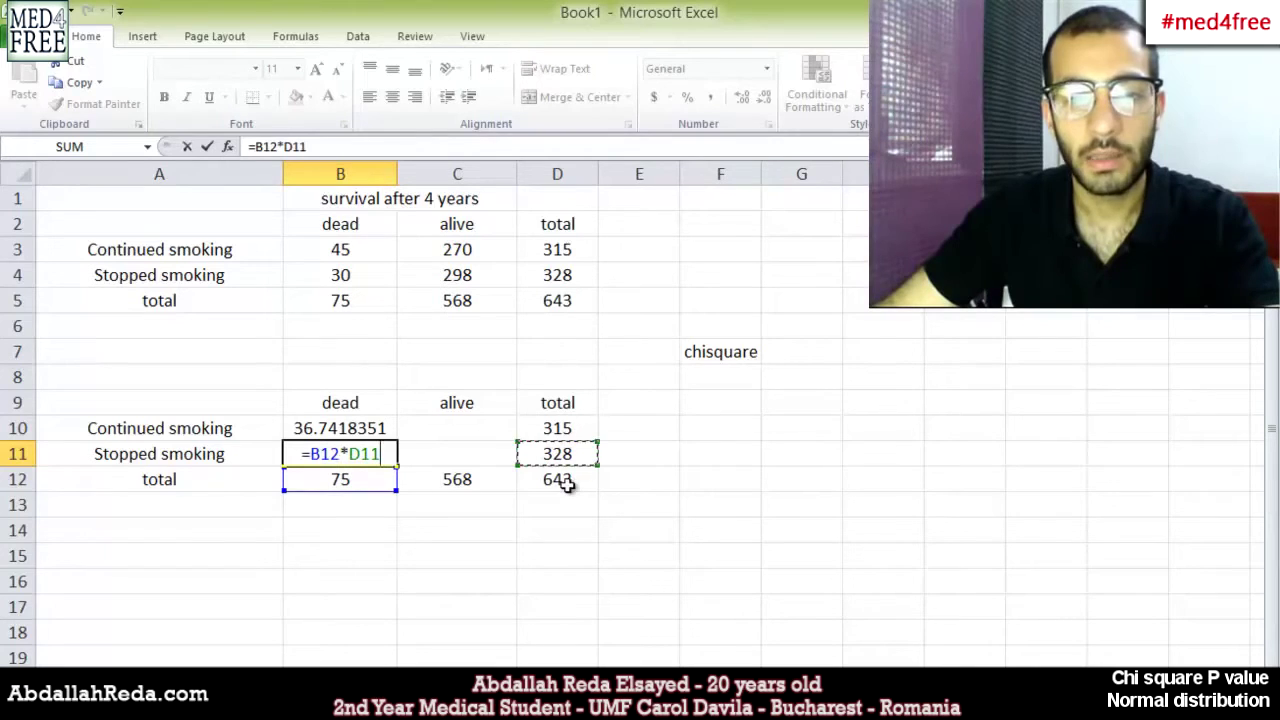
text(/)
click(565, 483)
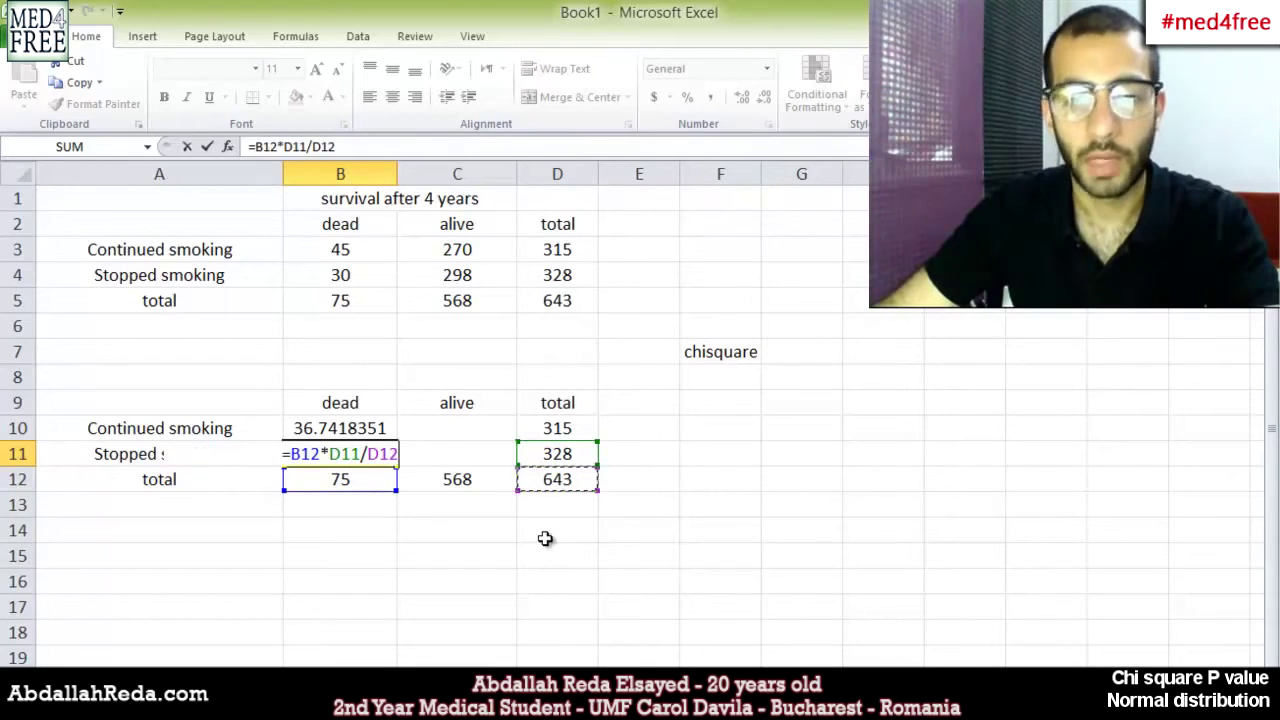
key(Return)
Step: Calculate the expected alive count for Continued smoking in C10 with the formula =C12*D10/D12
click(444, 437)
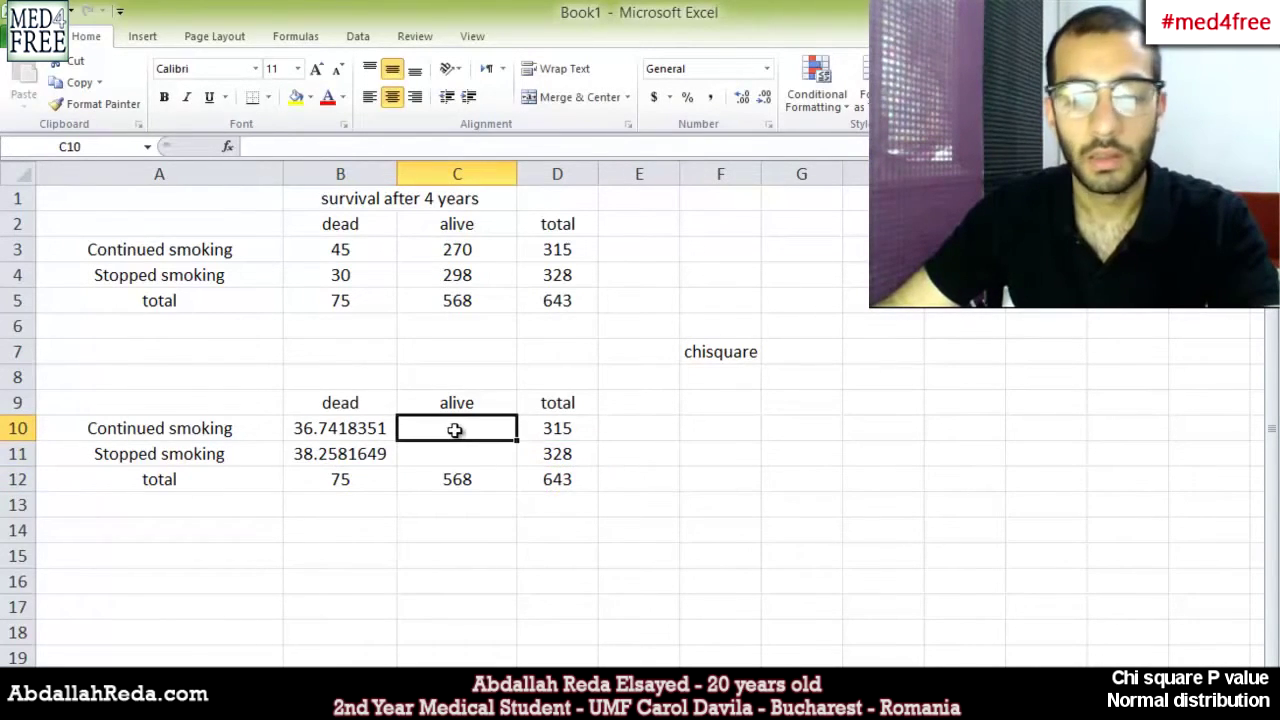
text(=)
click(463, 480)
text(*)
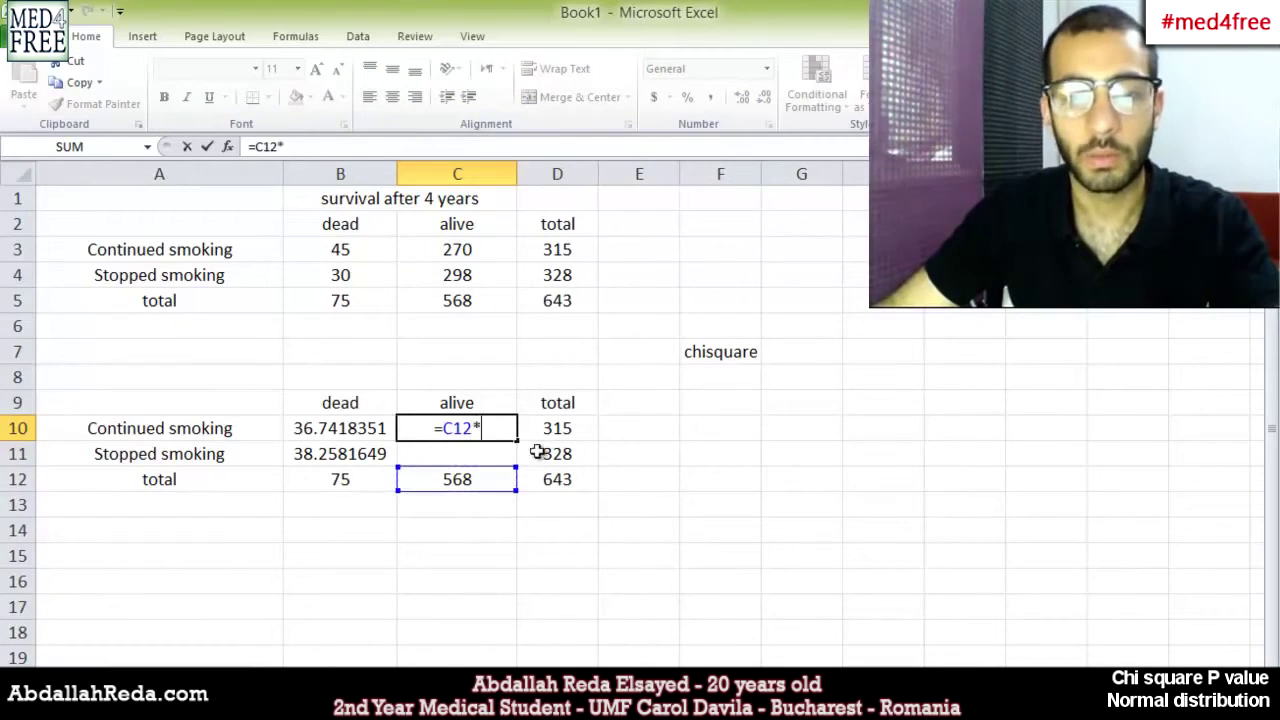
click(553, 432)
text(/)
click(551, 483)
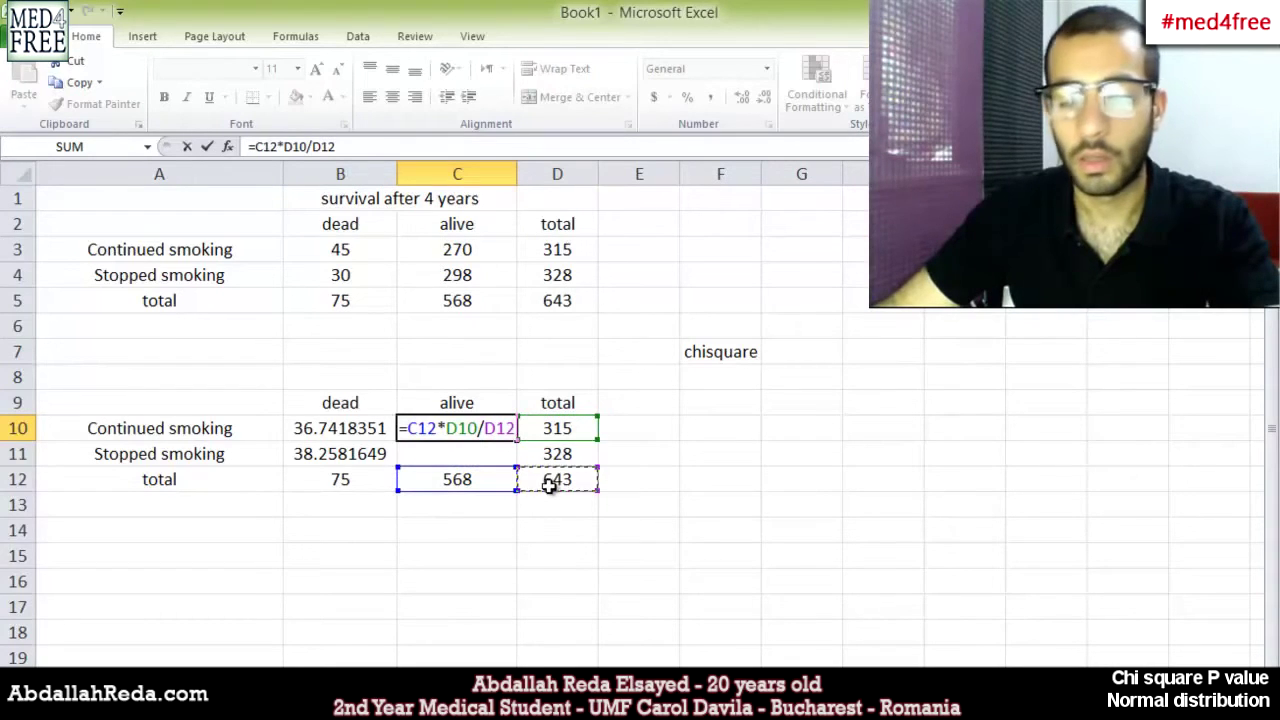
key(Return)
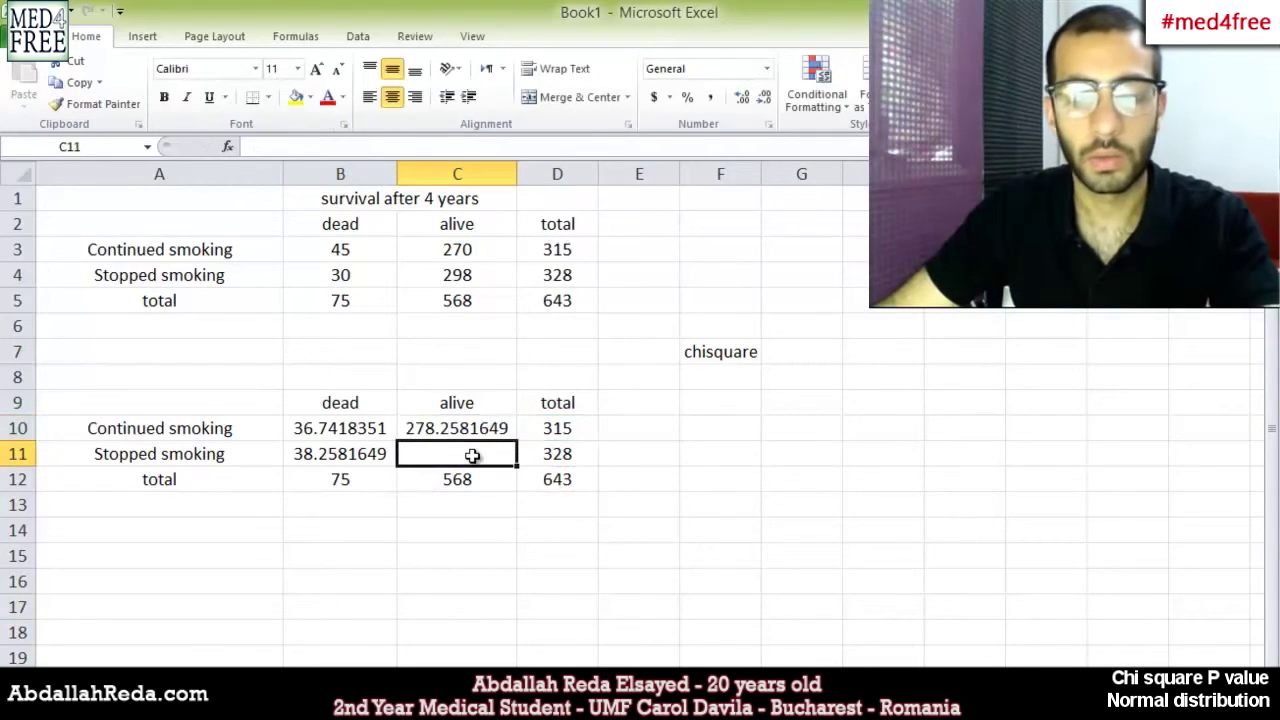
Step: Calculate the expected alive count for Stopped smoking in C11 with the formula =C12*D11/D12
text(=)
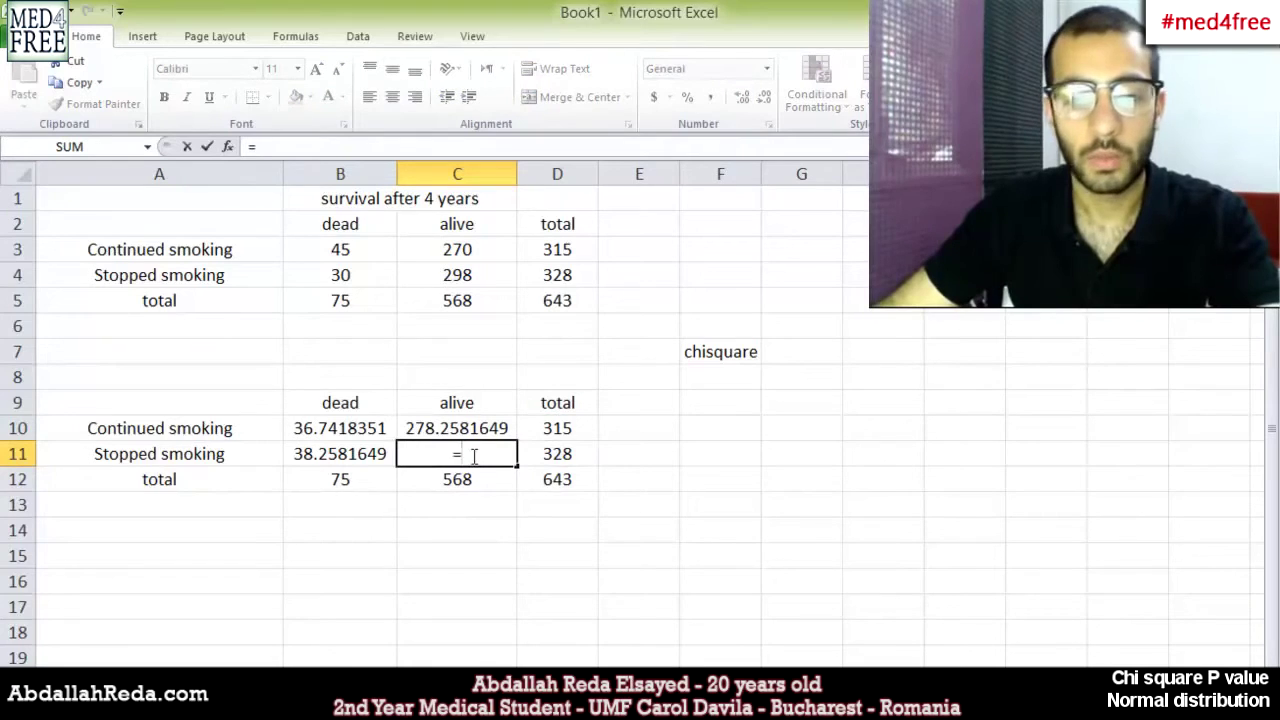
click(470, 484)
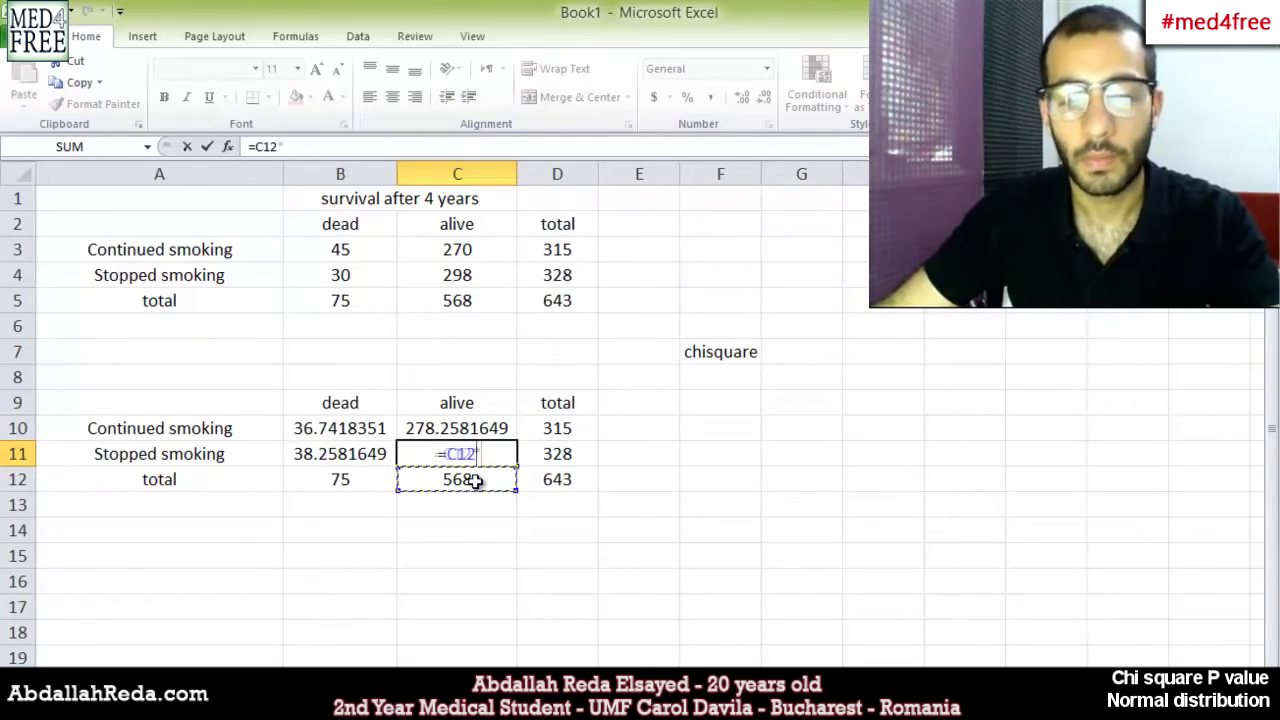
text(*)
click(538, 452)
text(/)
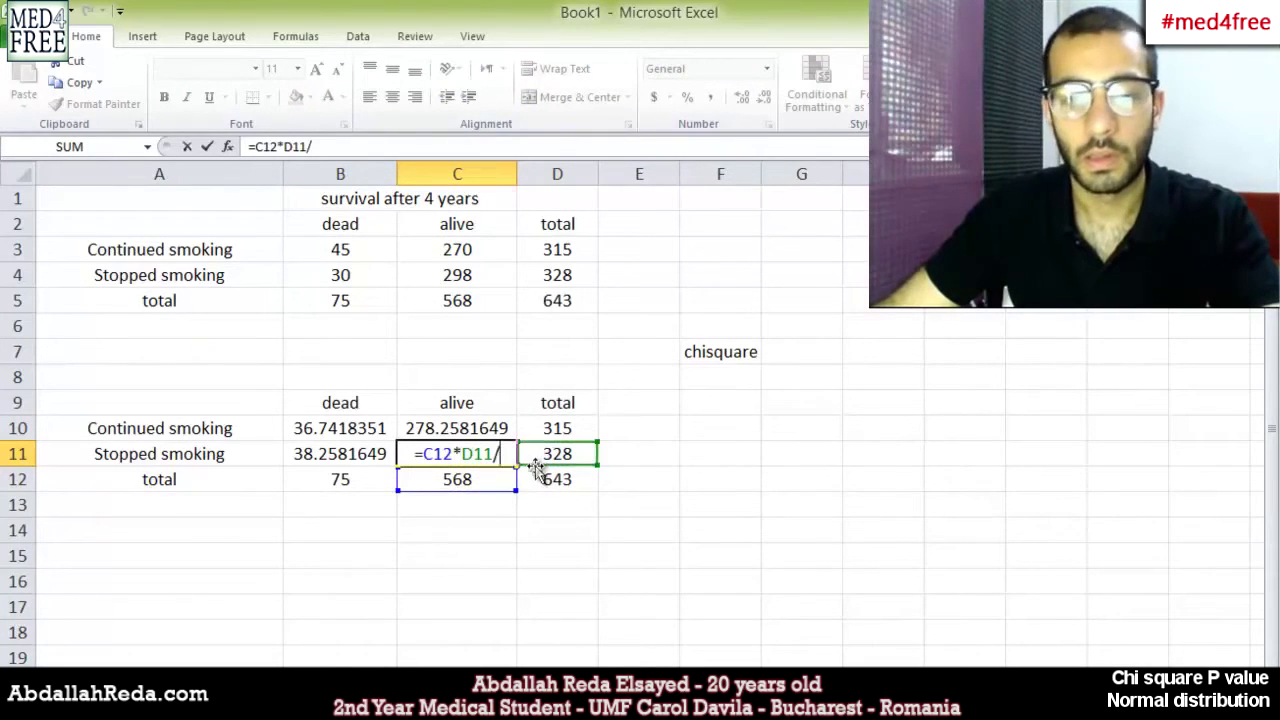
click(570, 485)
key(Return)
click(512, 556)
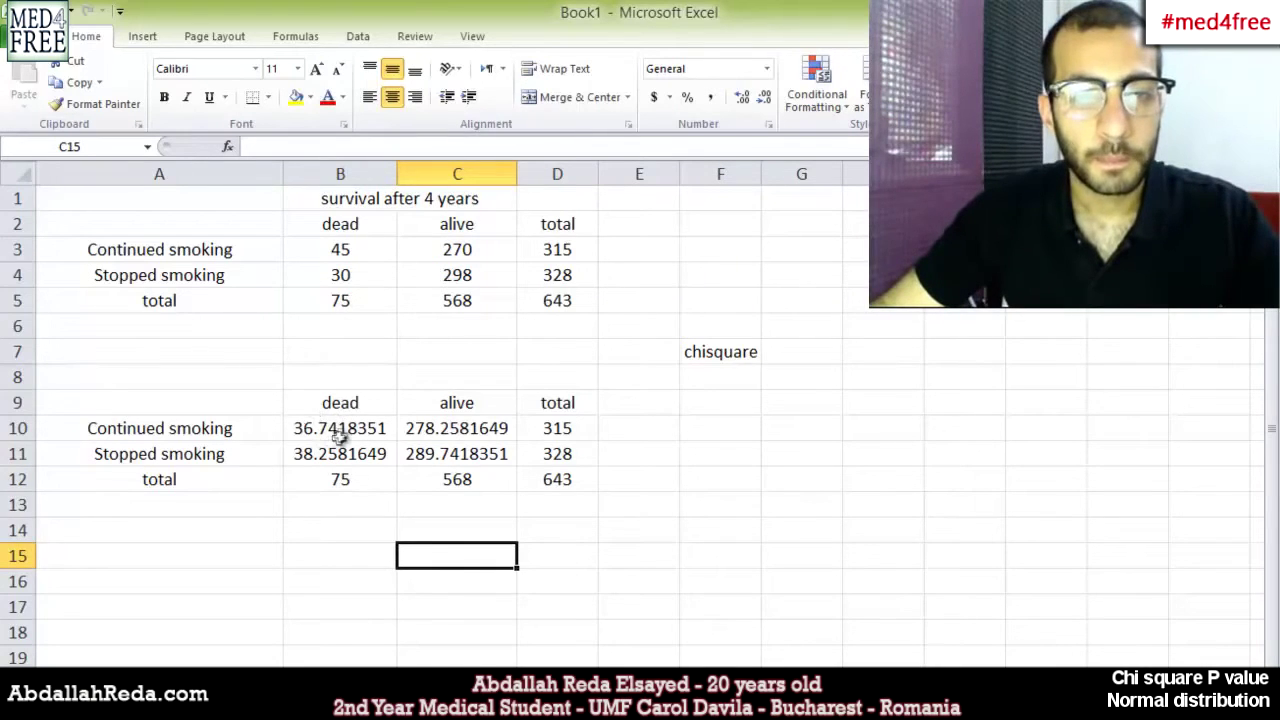
drag(327, 428, 458, 454)
click(430, 603)
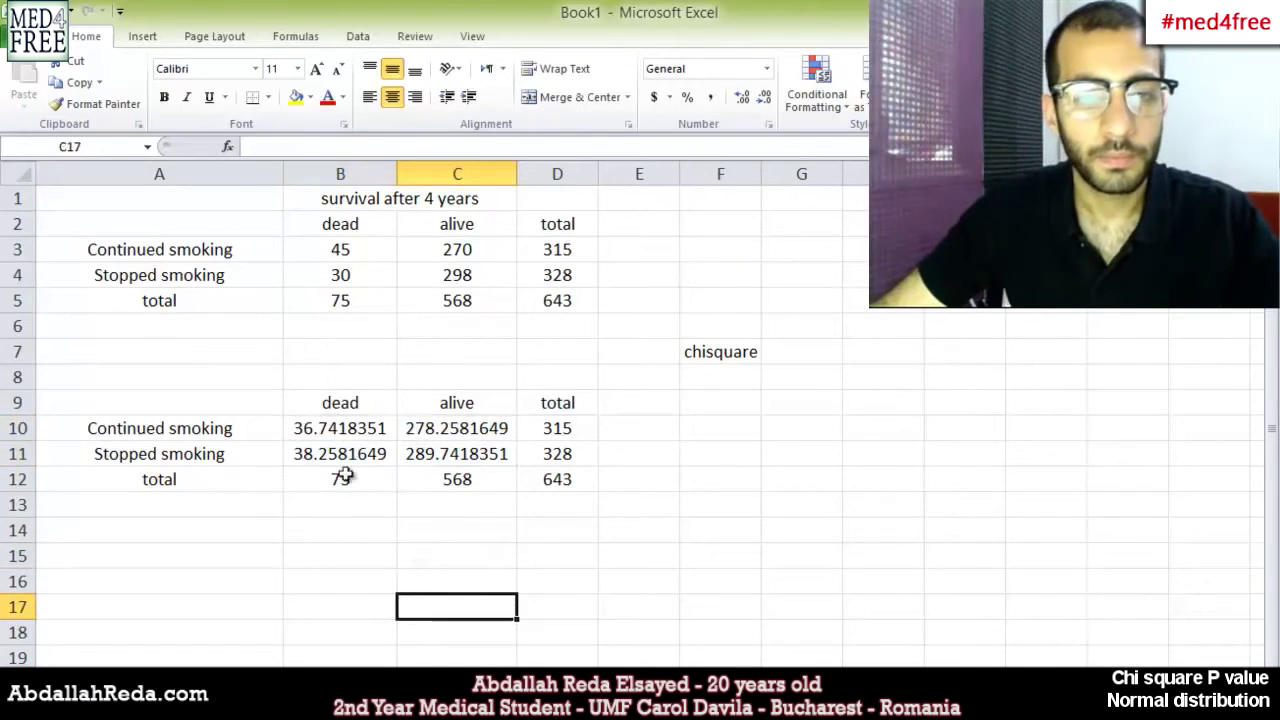
click(727, 355)
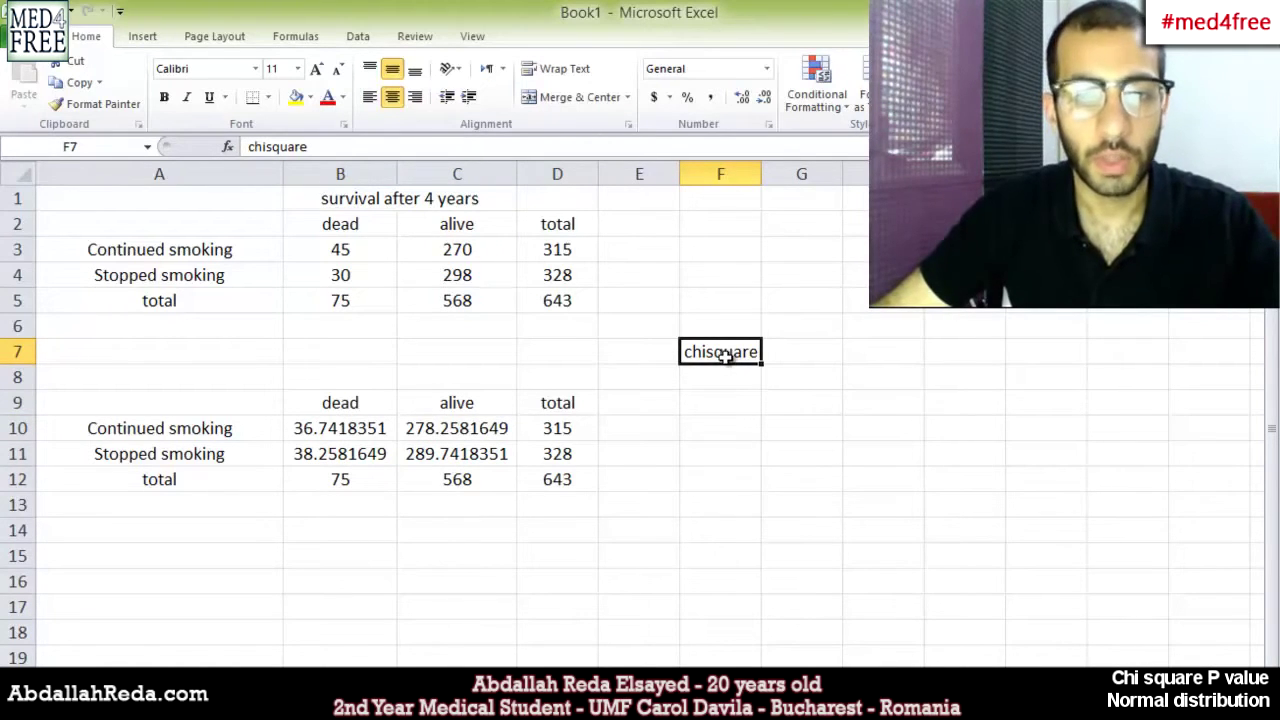
Step: Label A7 as "significance value" and enter 0.05 beside it in B7
click(166, 352)
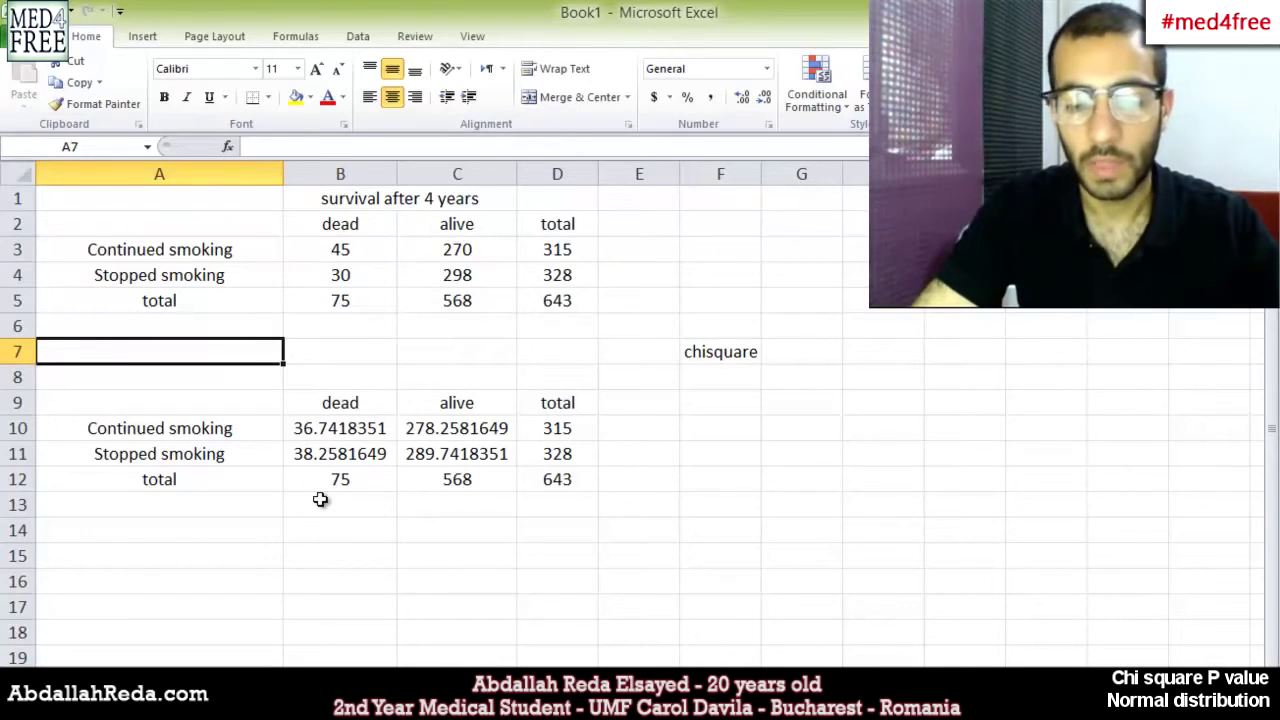
text(signi)
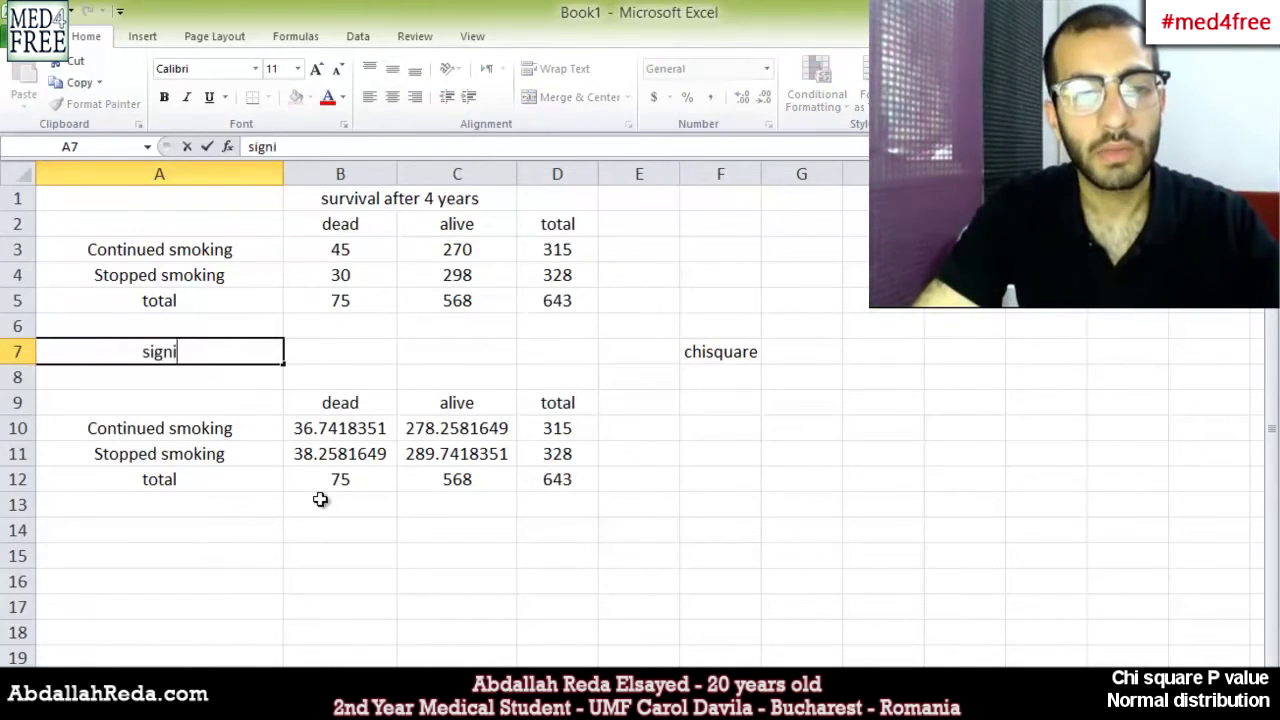
text(ficance value)
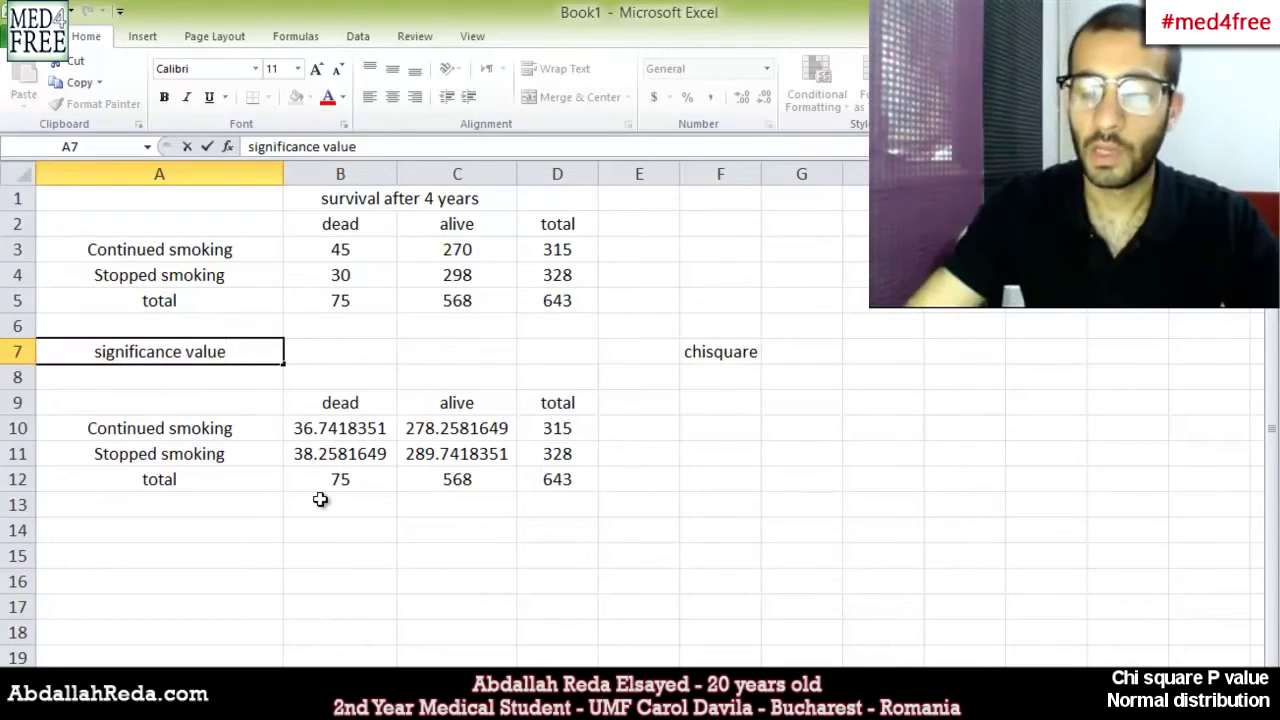
key(Tab)
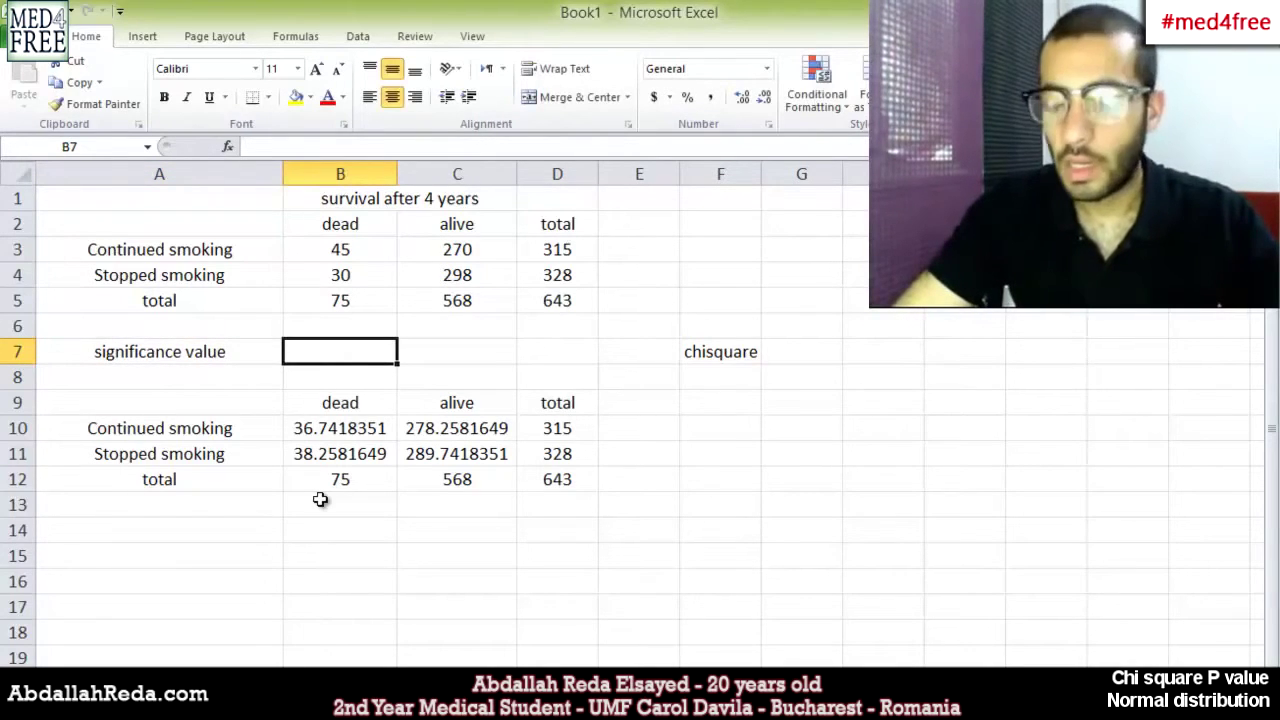
text(0.05)
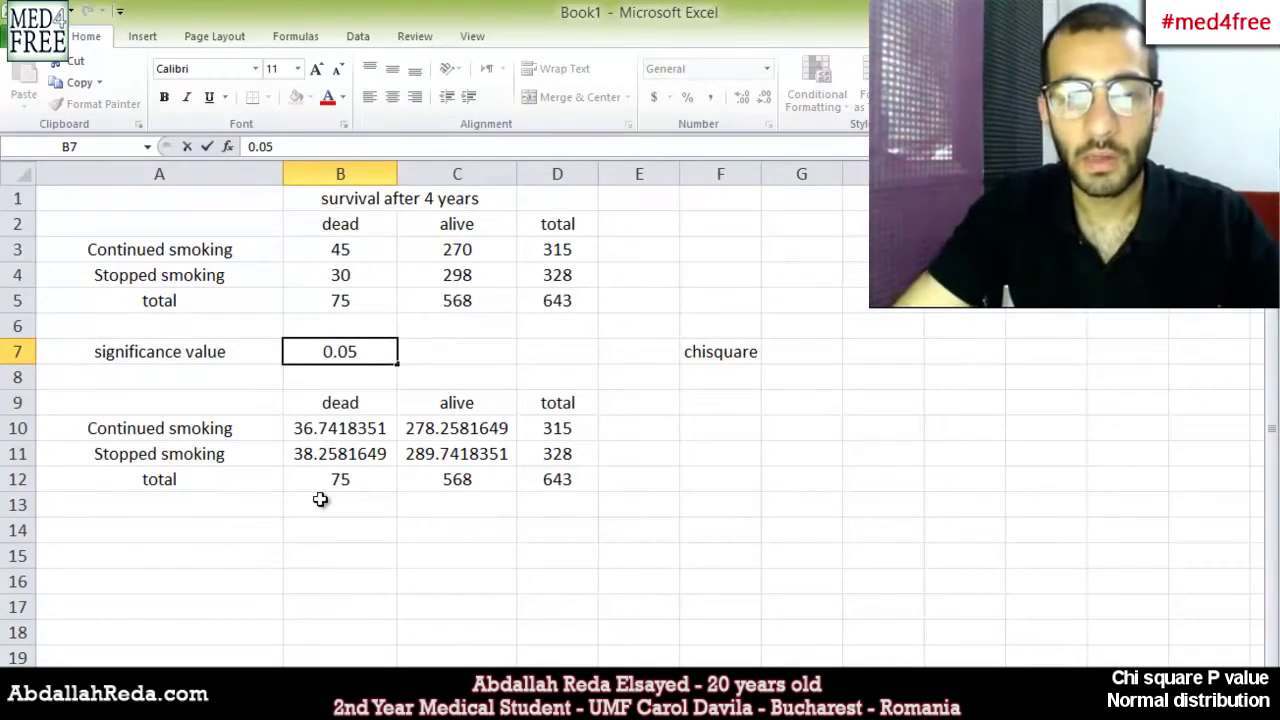
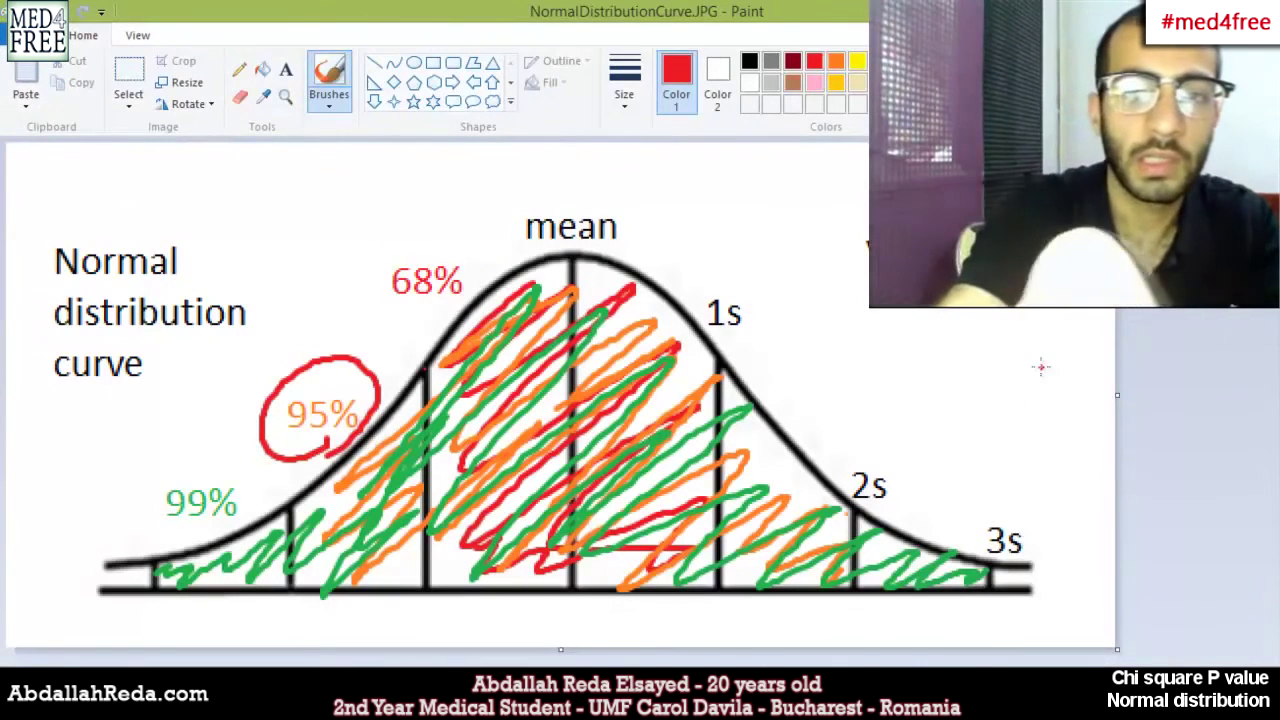
Step: On the normal distribution curve in Paint, draw a red arrow at the mean and red vertical marks at 2s and 3s on both sides
mouse_move(567, 162)
mouse_down()
mouse_move(572, 210)
mouse_move(550, 198)
mouse_up()
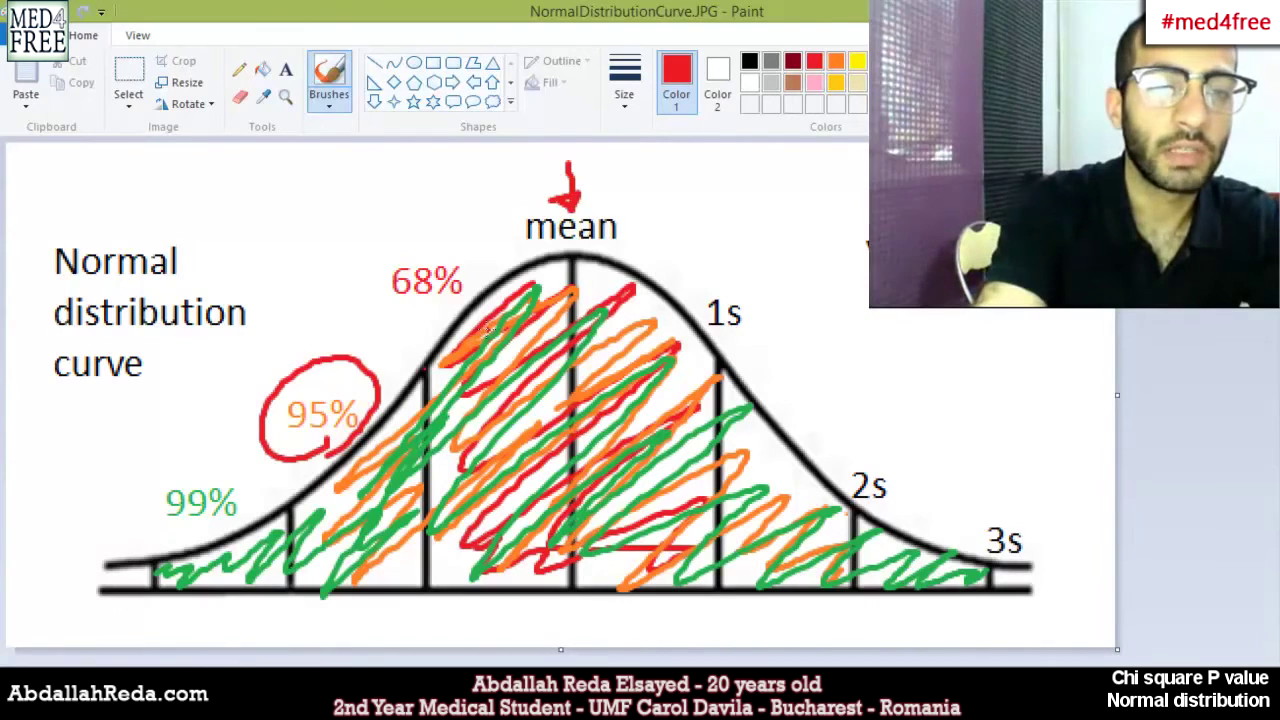
drag(287, 488, 284, 612)
drag(855, 468, 850, 630)
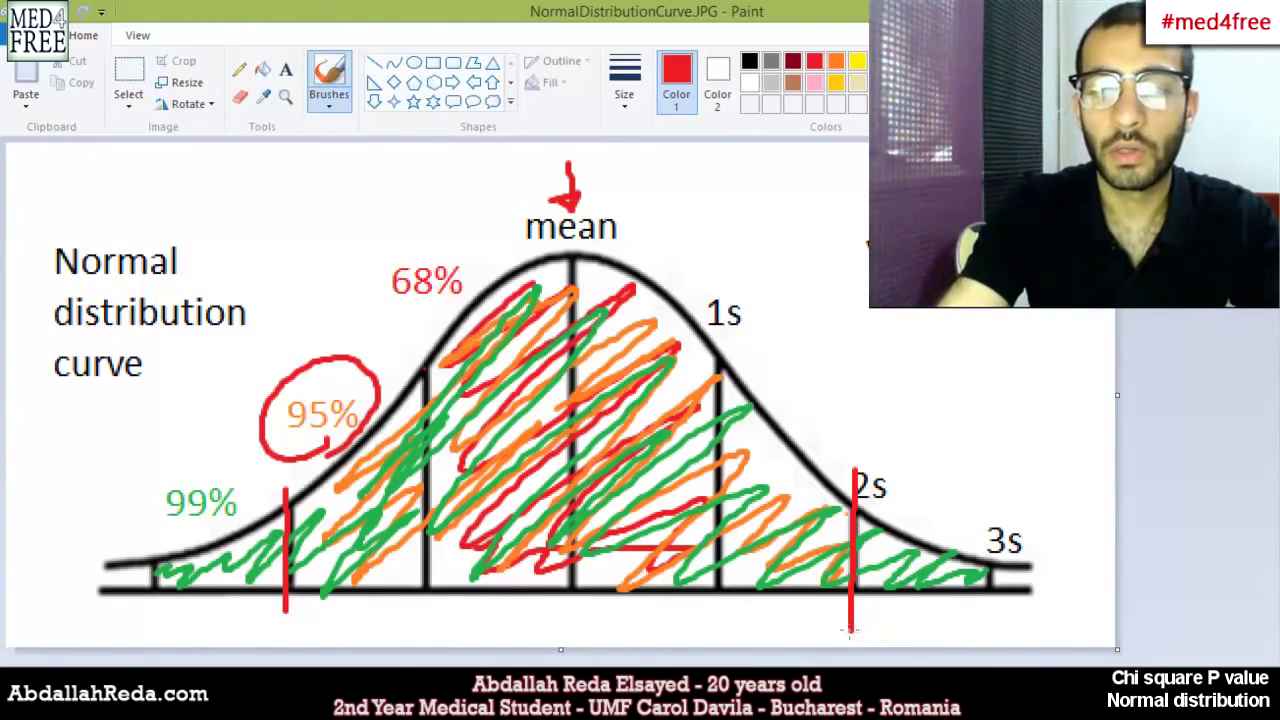
drag(989, 528, 995, 625)
drag(158, 530, 158, 622)
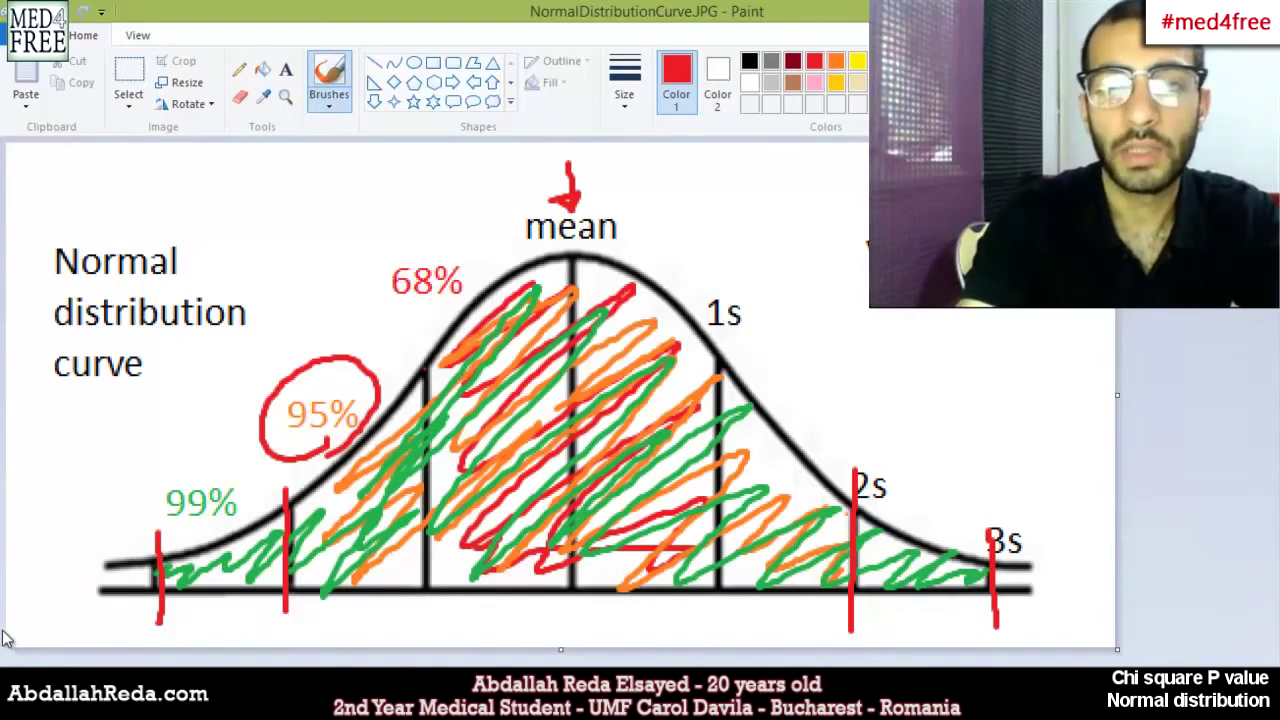
Step: Handwrite "1-0.95" in red beside the curve and underline the circled 95% label
mouse_move(806, 342)
mouse_down()
mouse_move(834, 396)
mouse_move(912, 352)
mouse_move(930, 385)
mouse_move(958, 386)
mouse_up()
drag(990, 340, 984, 386)
mouse_move(1006, 342)
mouse_down()
mouse_move(1047, 376)
mouse_move(1003, 395)
mouse_up()
drag(318, 463, 265, 462)
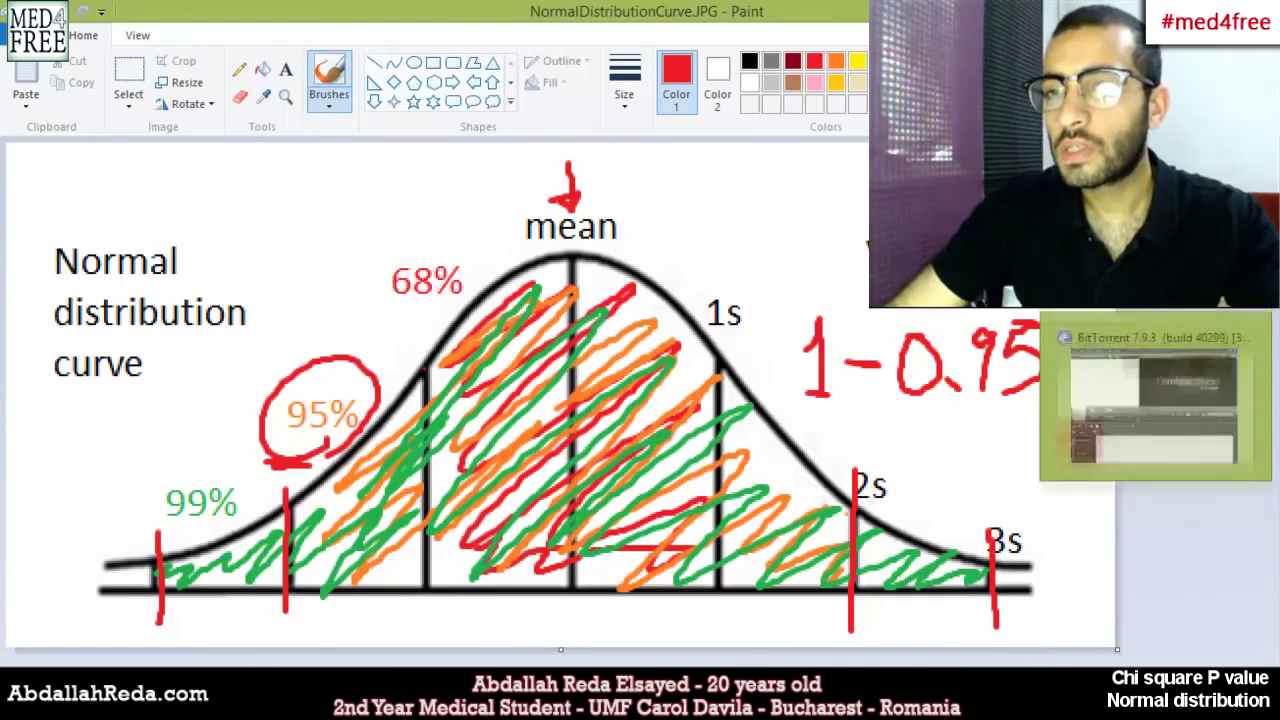
Step: Switch back to the Excel workbook and enter the label "p" in F6, above the chisquare label
key(alt+Tab)
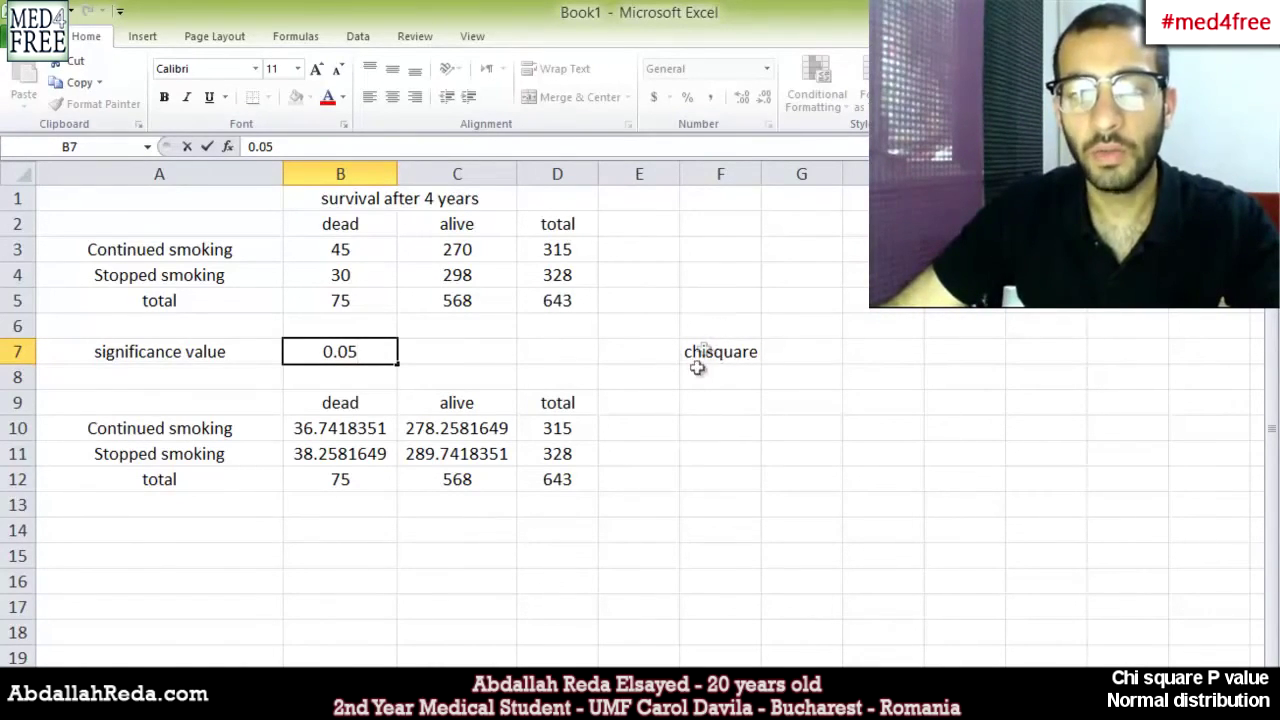
click(715, 330)
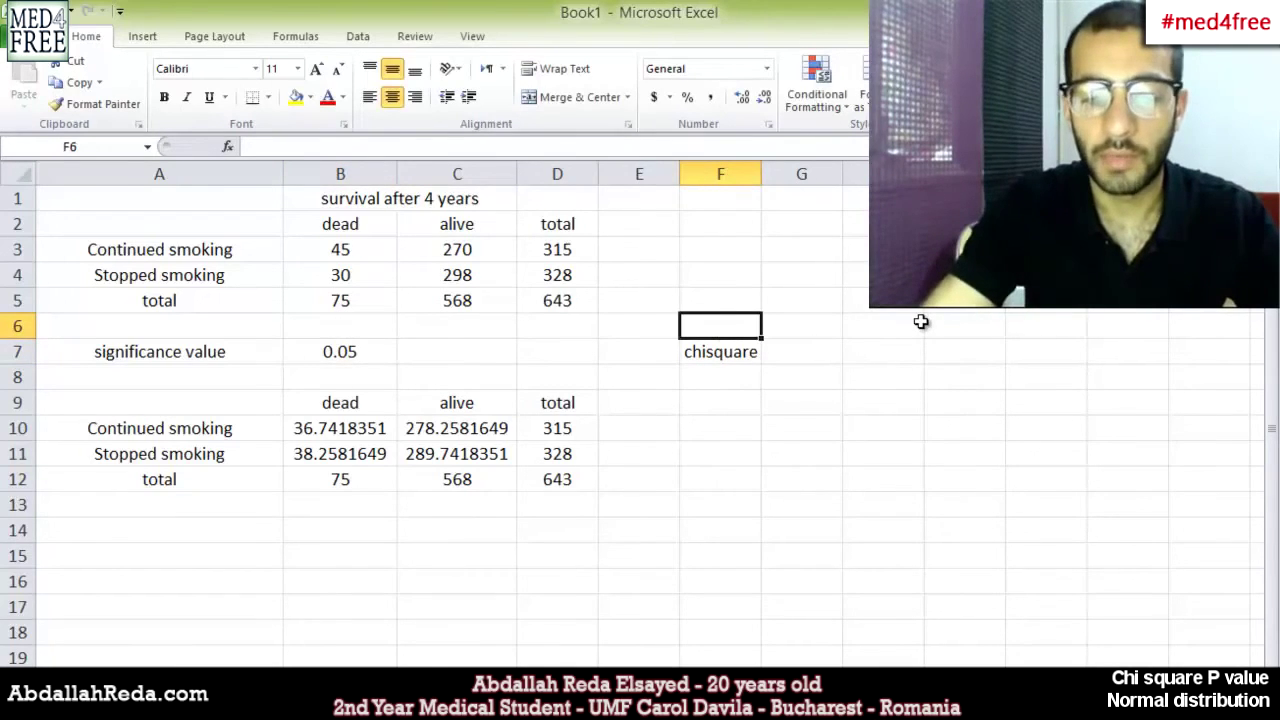
text(p)
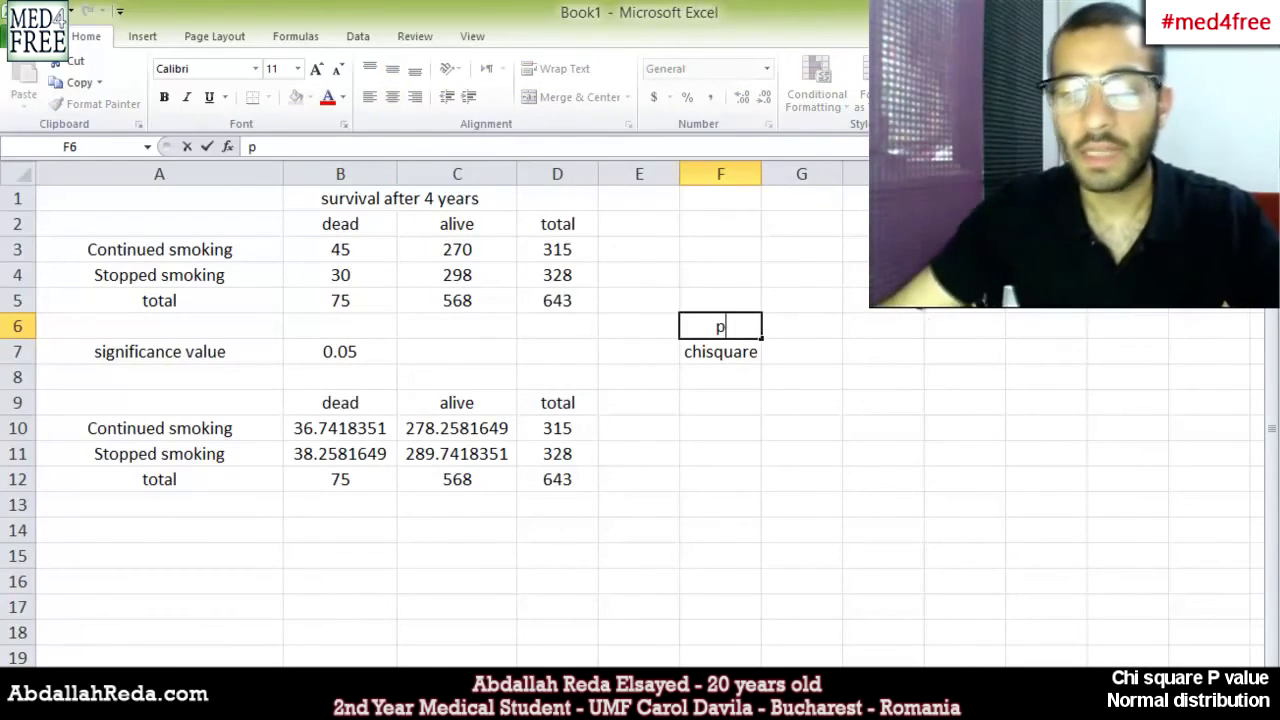
click(806, 325)
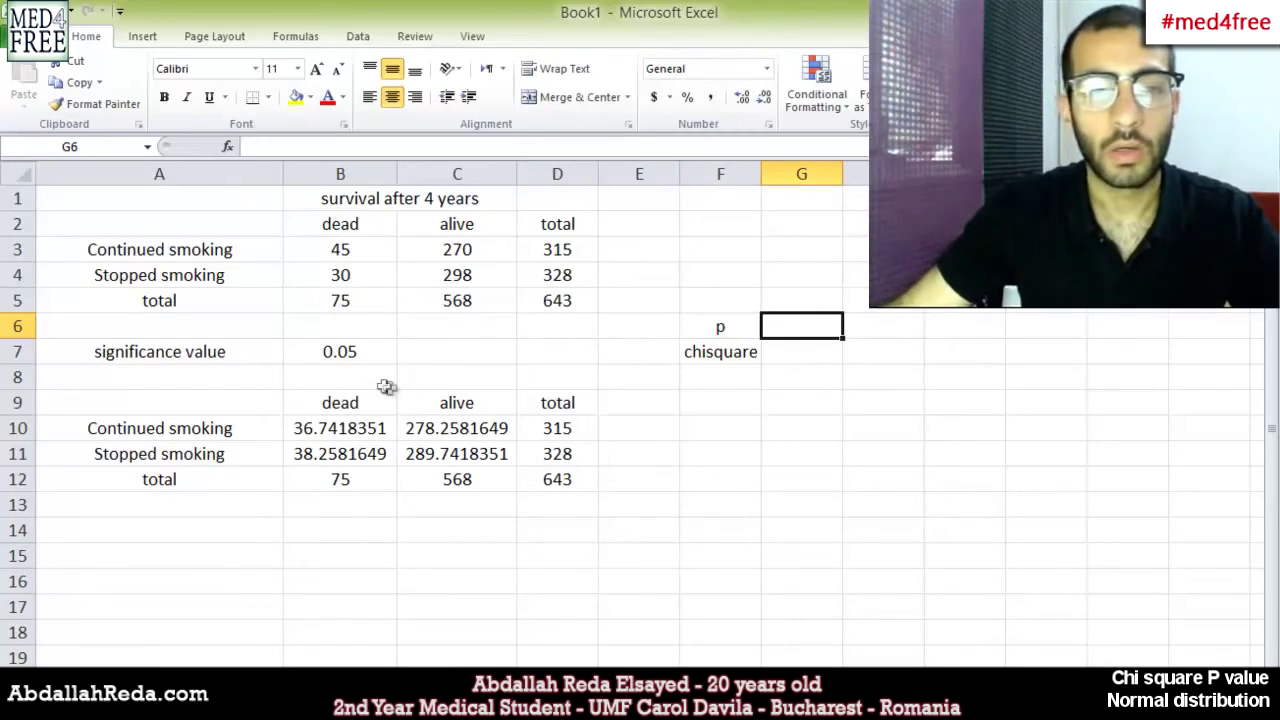
text(=)
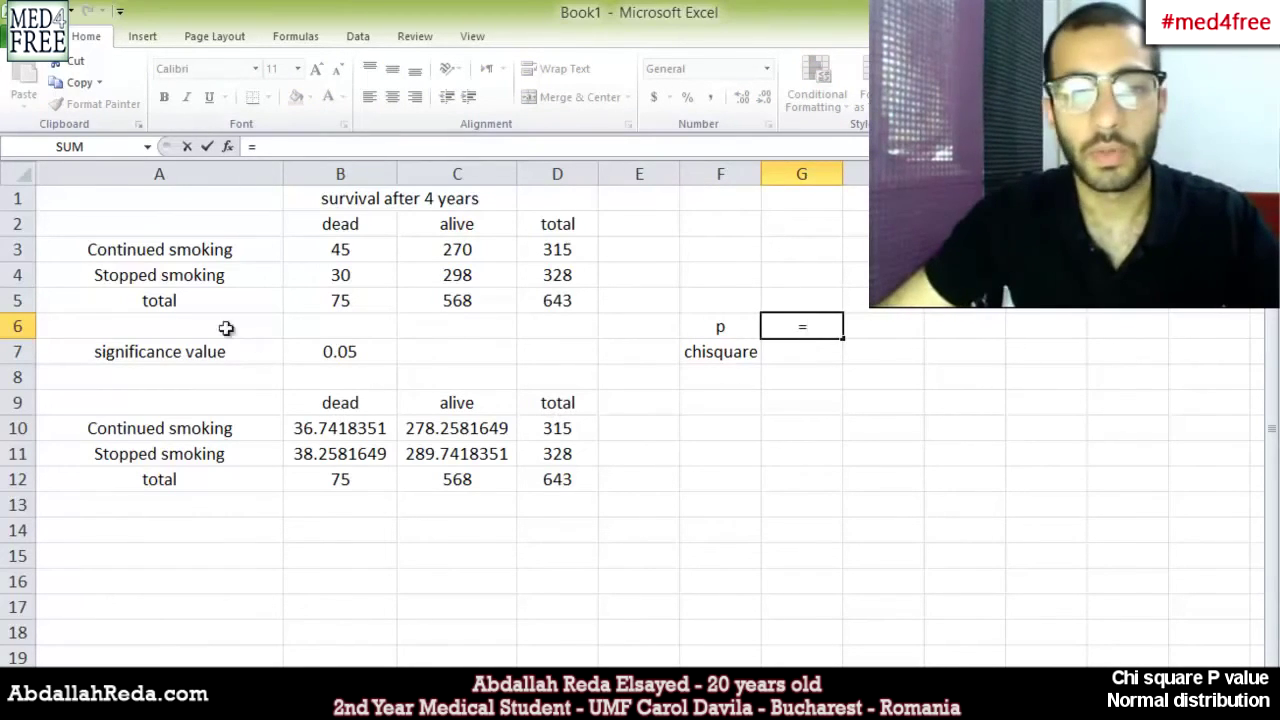
click(707, 275)
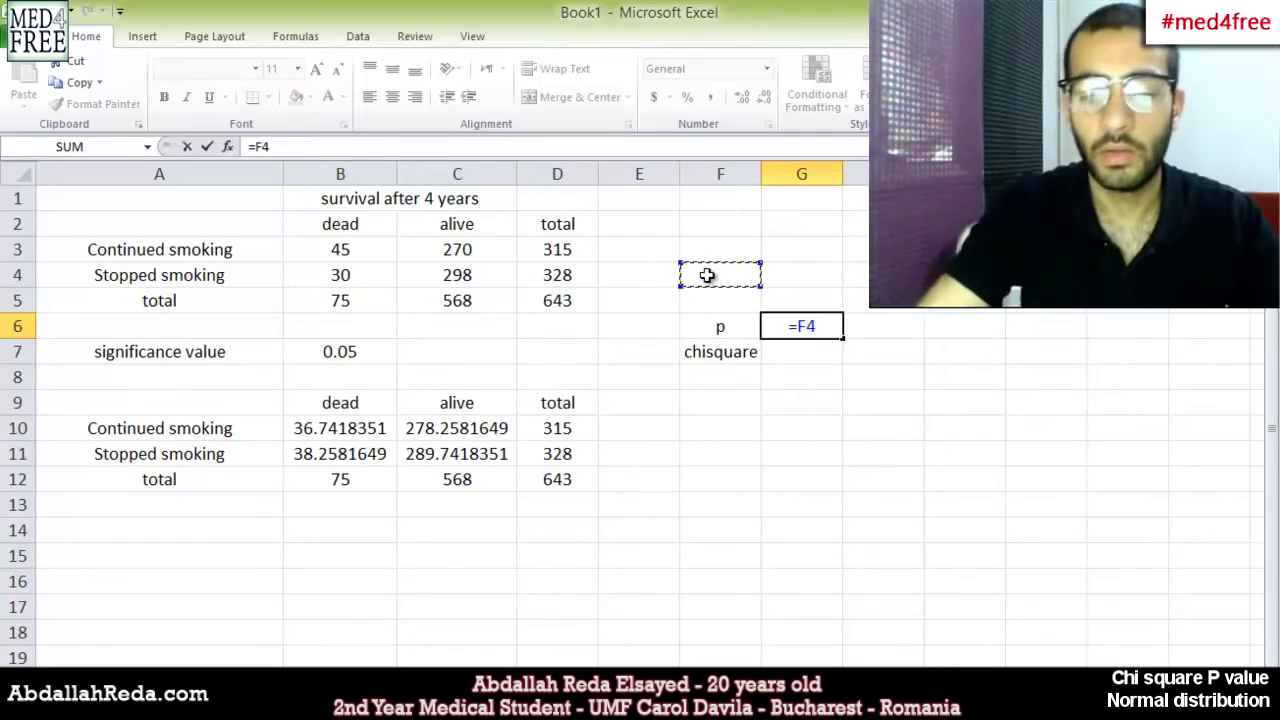
key(BackSpace)
key(Escape)
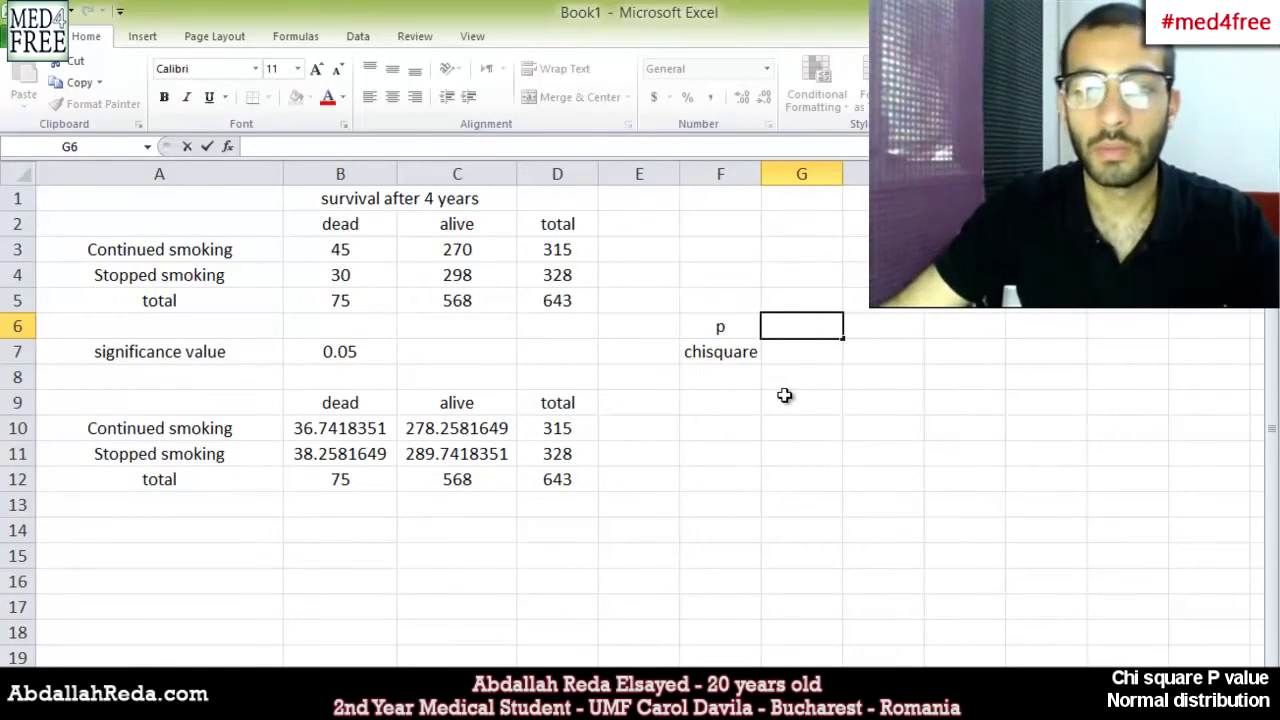
Step: Enter the significance criterion "p<0.05" in F5 and re-enter the label "p" in F6 below it
click(734, 304)
text(p)
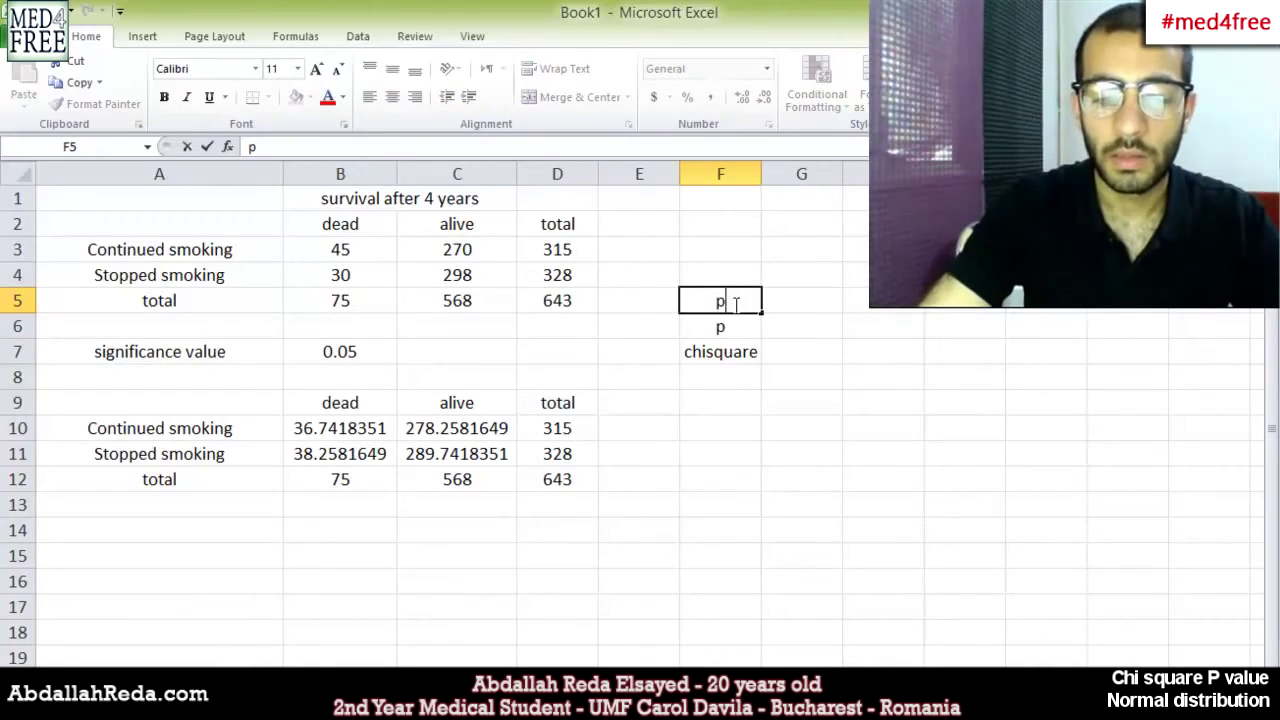
text(<0.05)
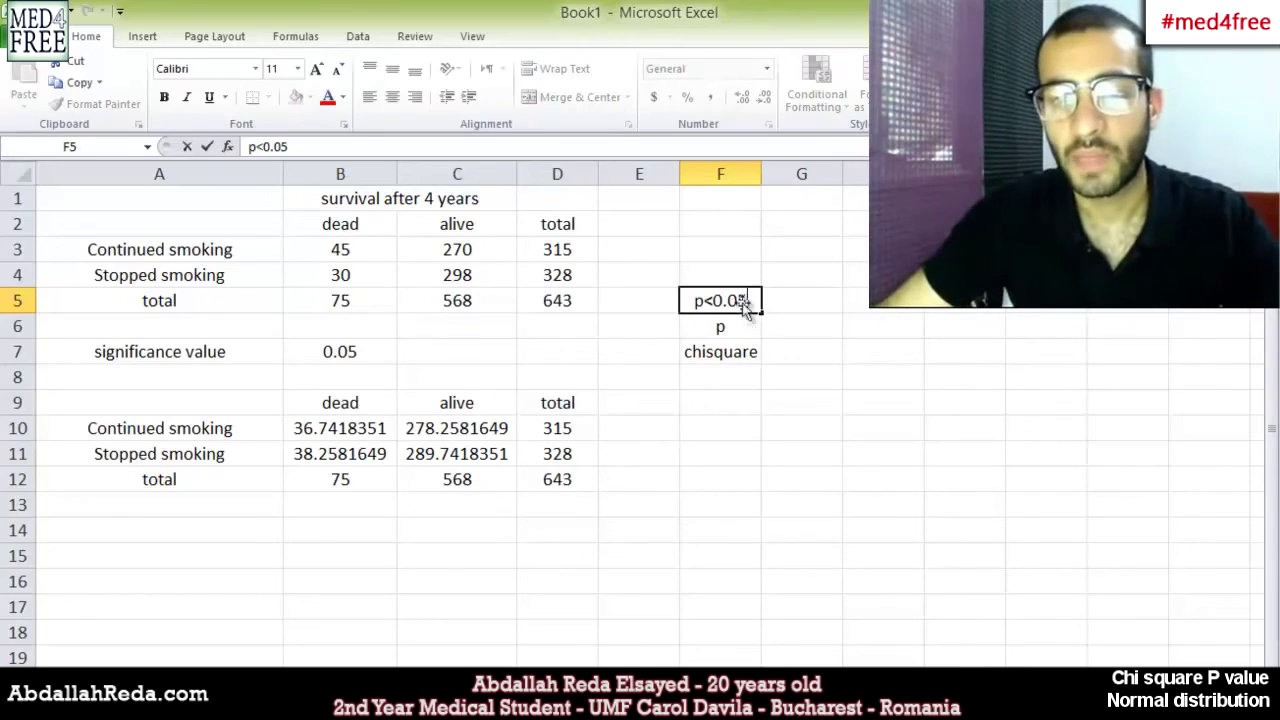
click(806, 357)
click(808, 326)
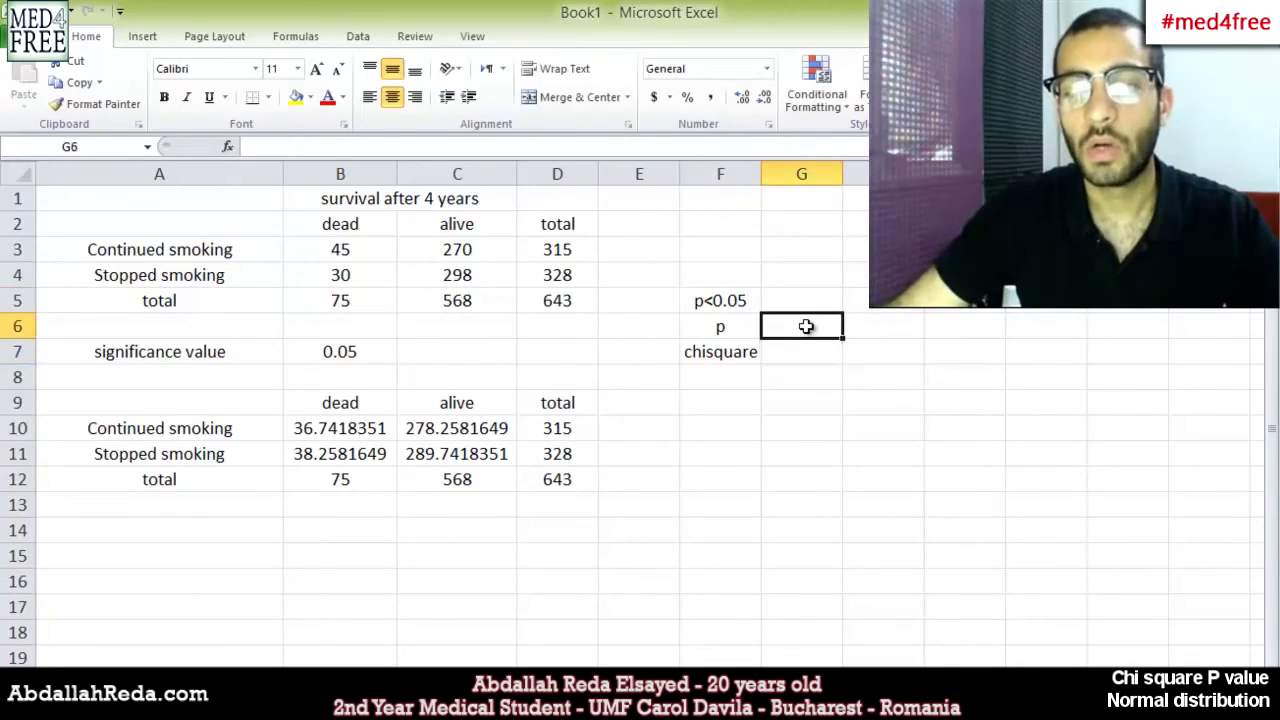
click(718, 329)
text(p)
Step: Calculate the p value in G6 from the observed and expected counts with the formula =chitest(B3:C4,B10:C11)
click(825, 322)
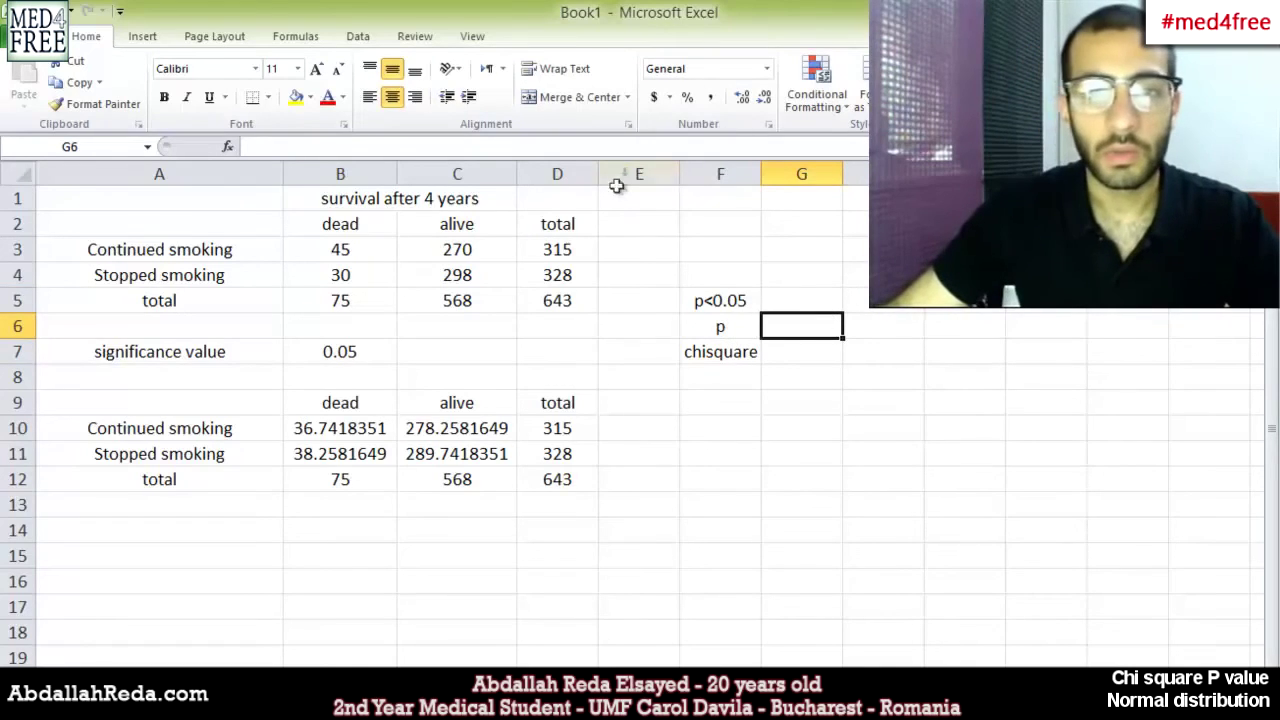
text(=)
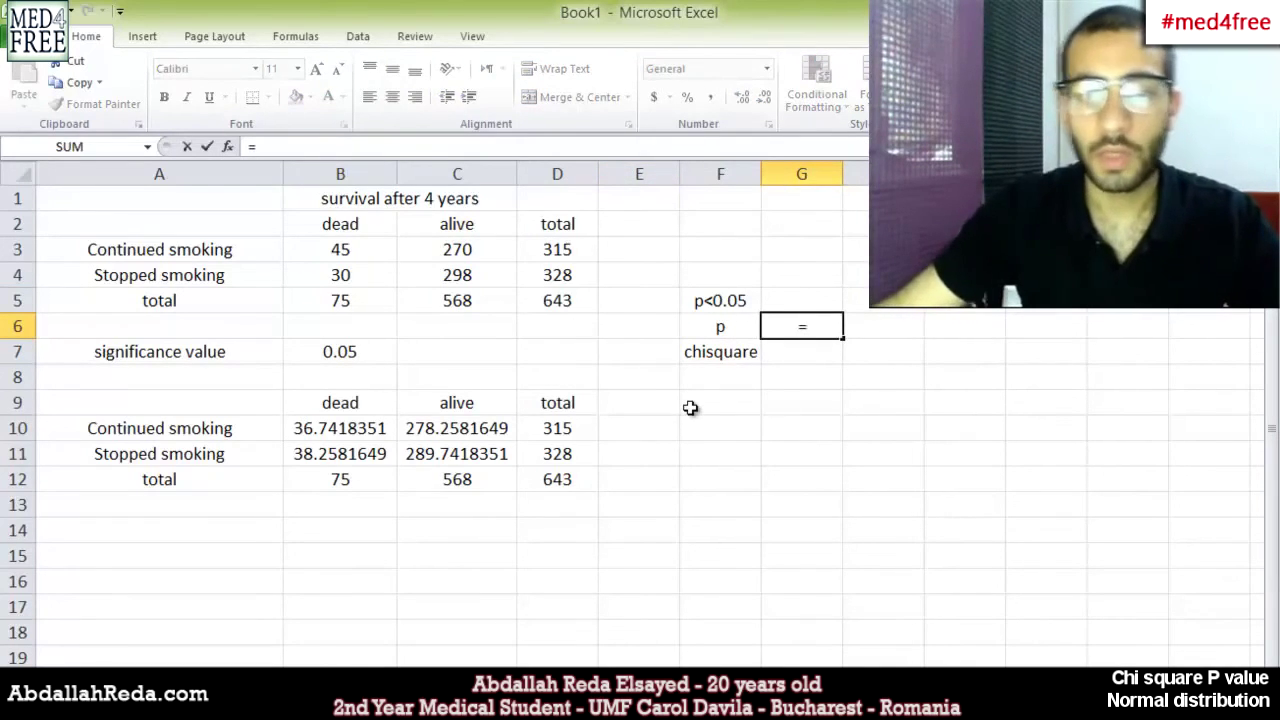
click(690, 407)
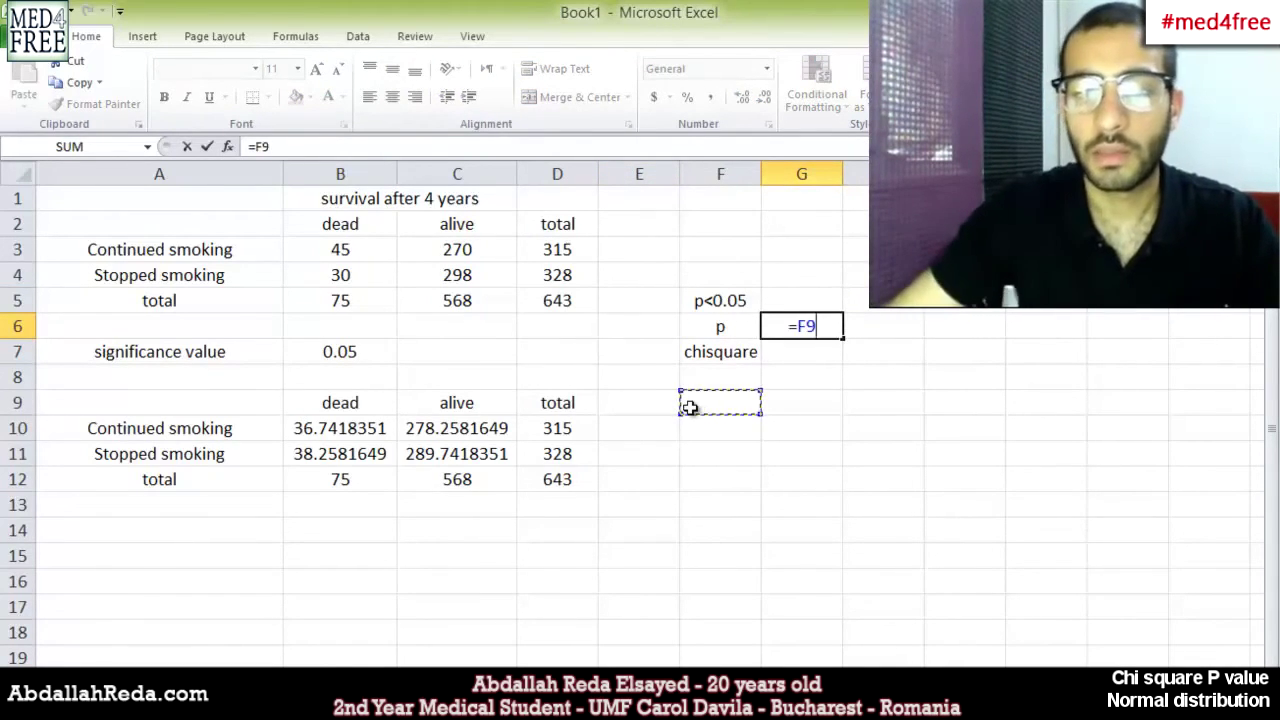
click(829, 322)
key(BackSpace)
key(BackSpace)
text(chitest)
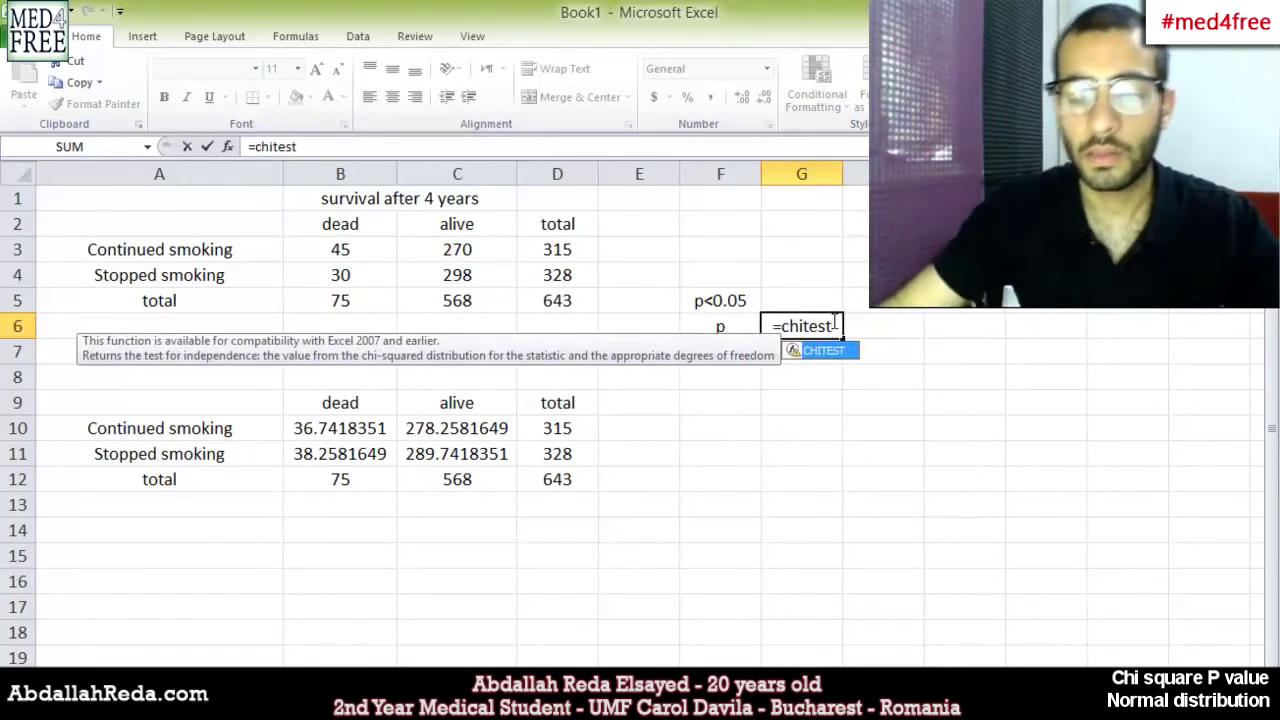
text(()
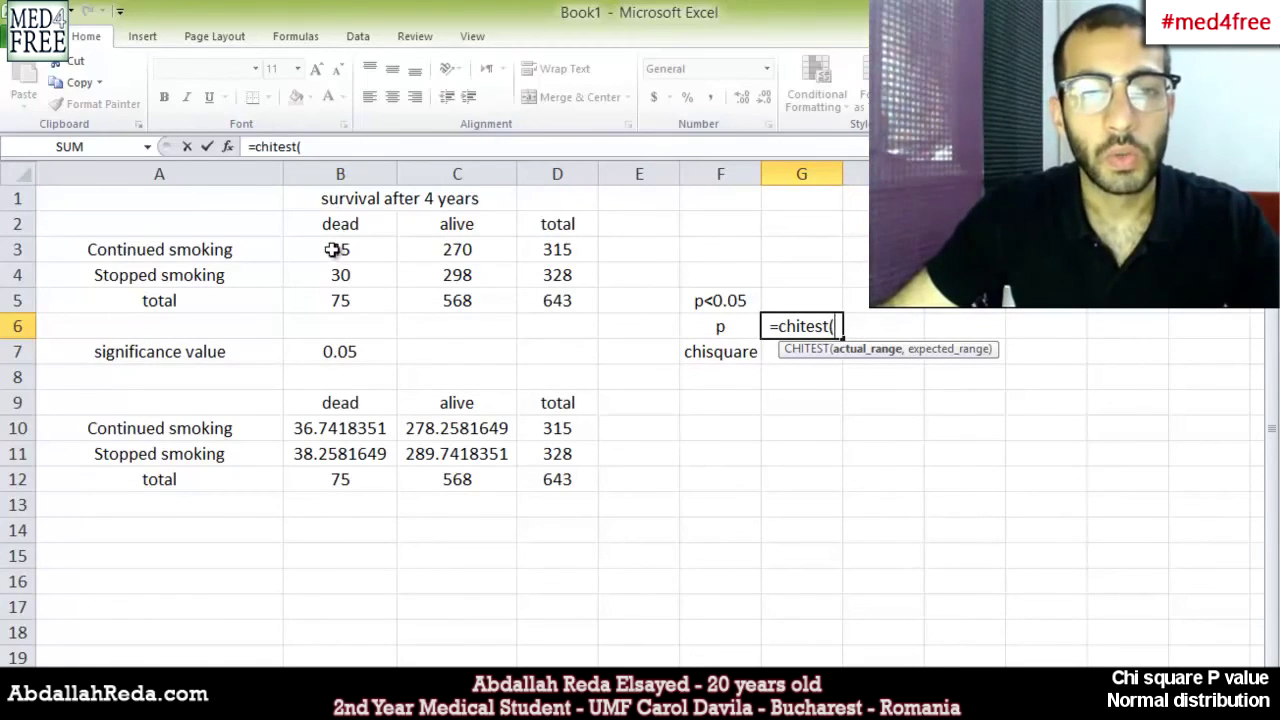
drag(322, 249, 456, 277)
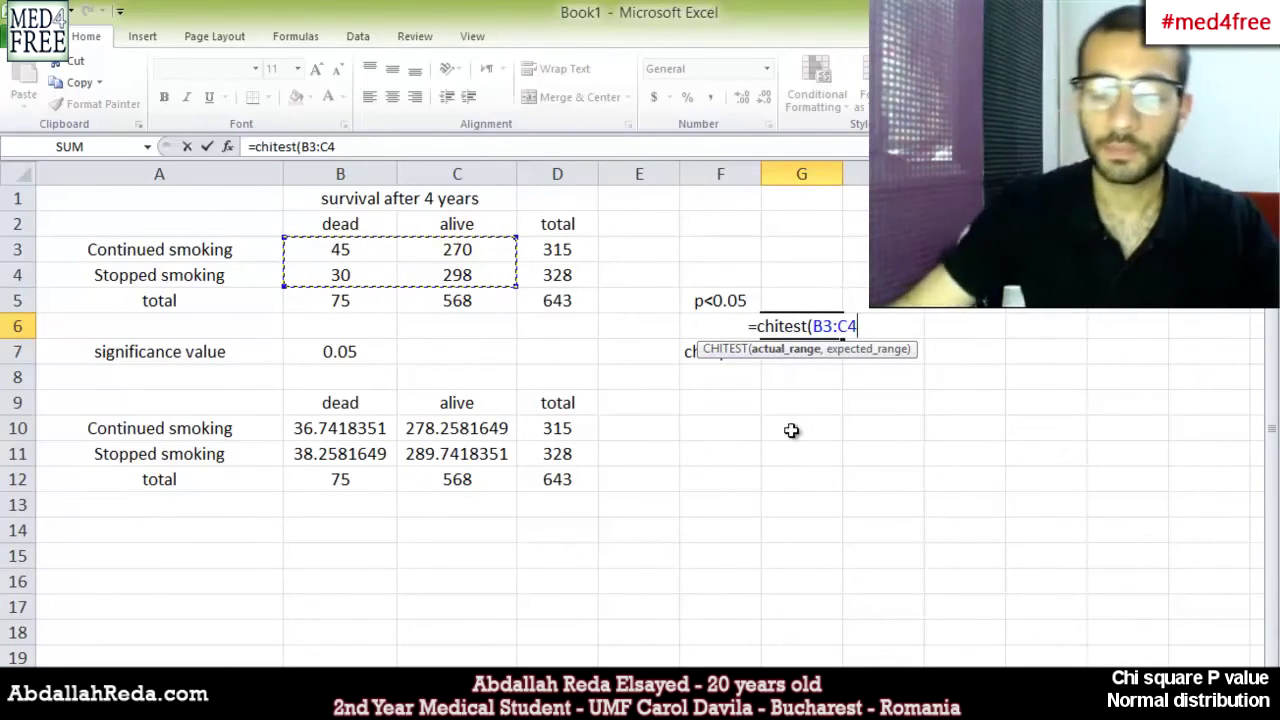
text(,)
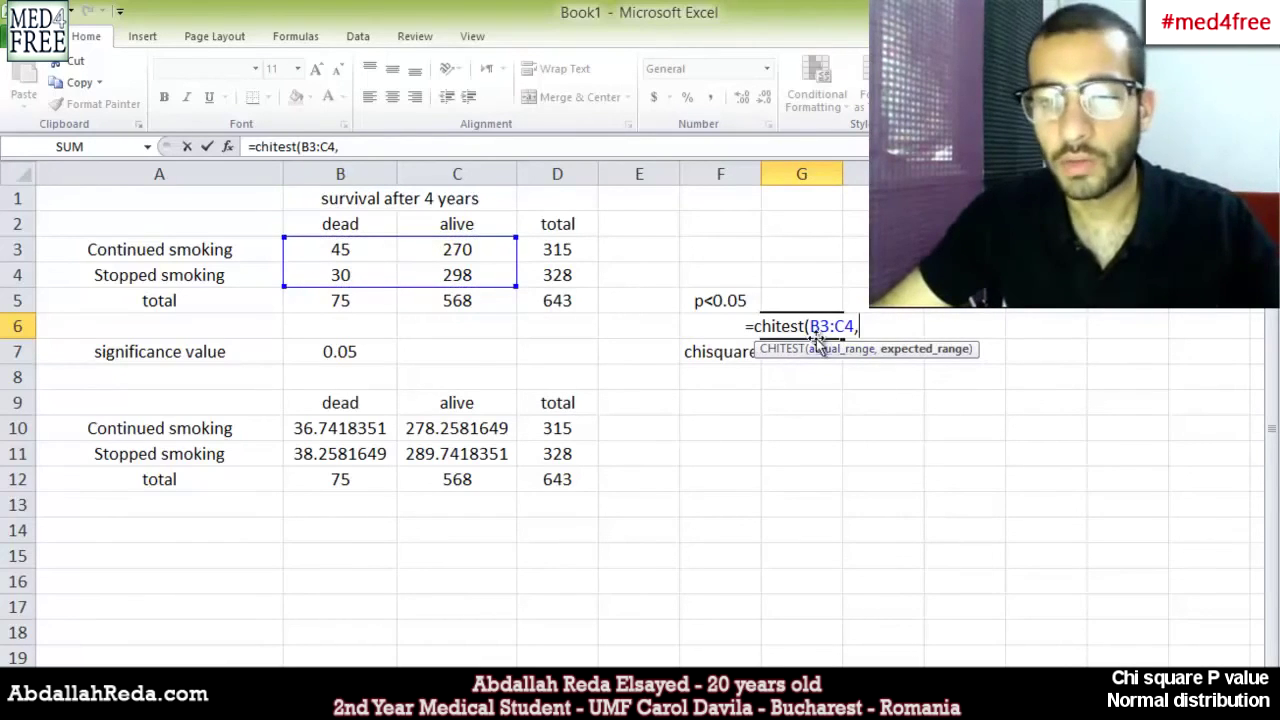
drag(320, 430, 456, 460)
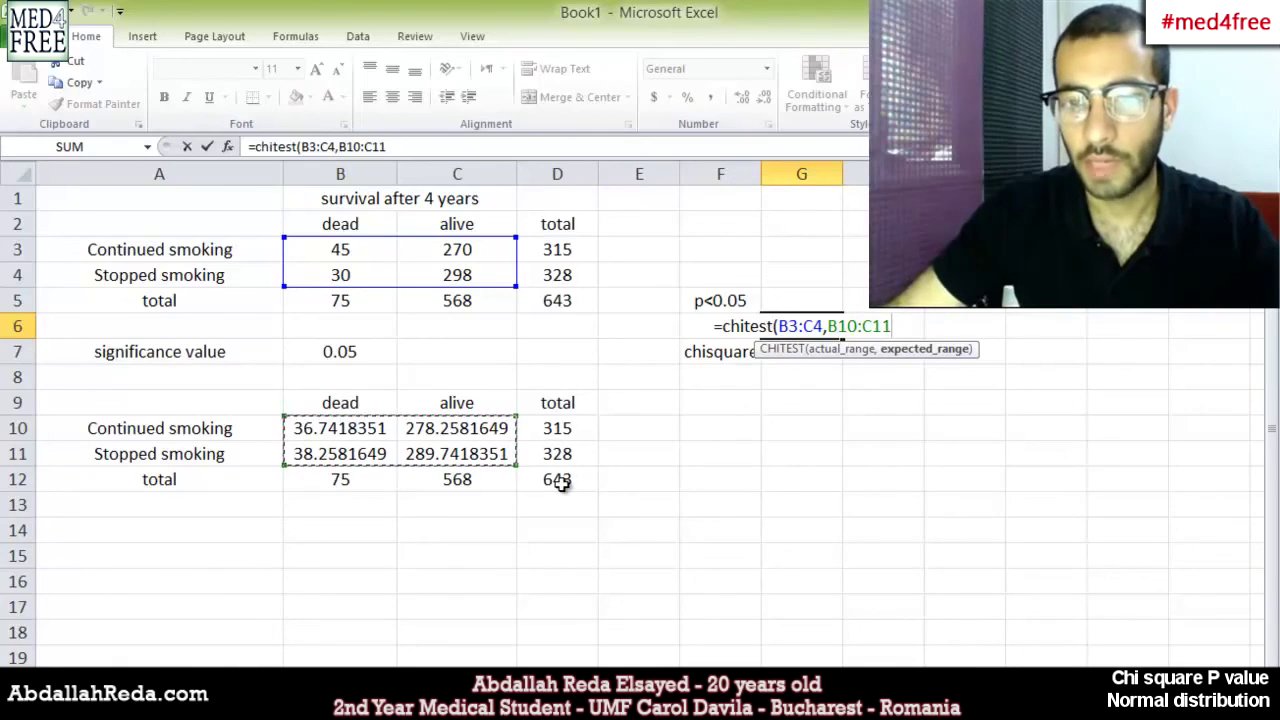
text())
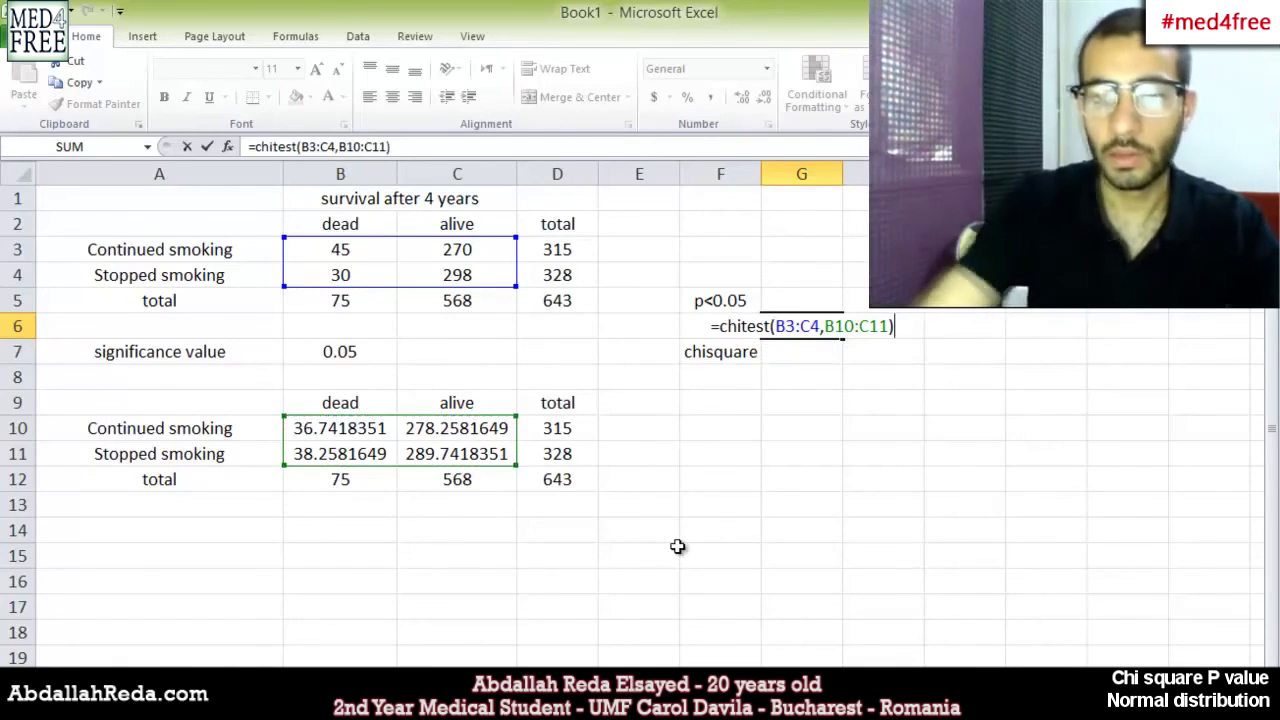
key(Return)
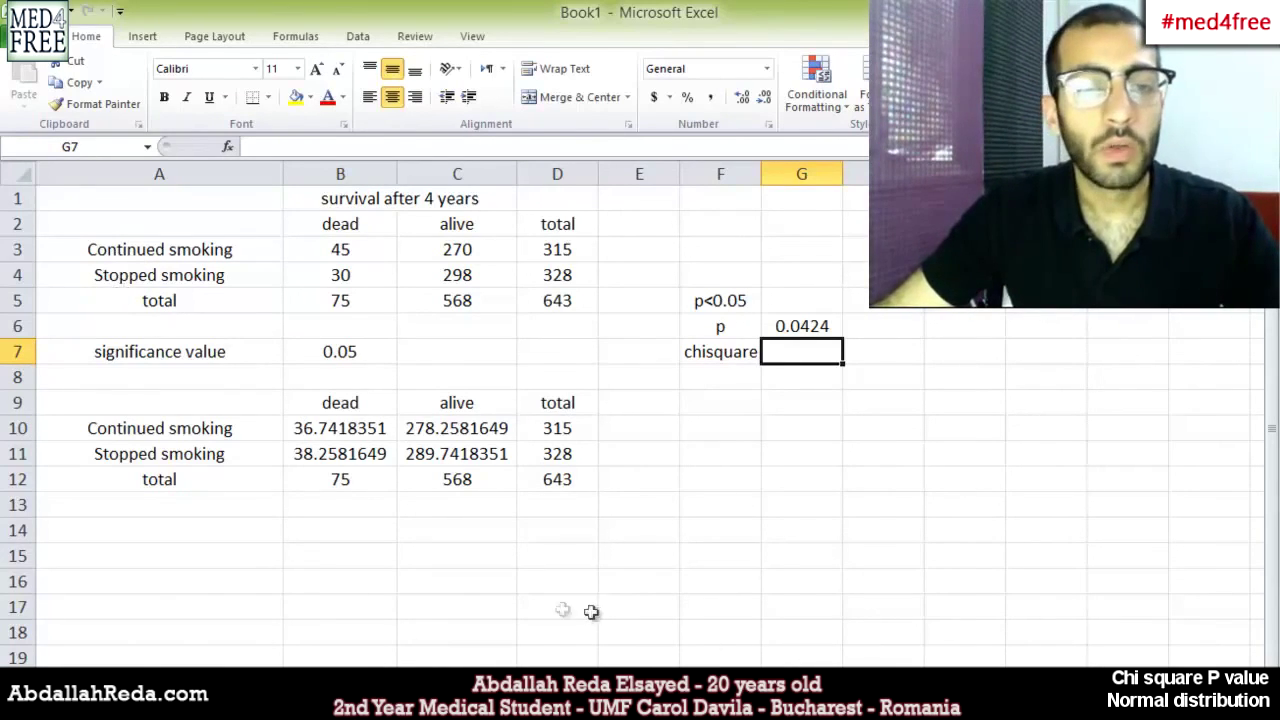
click(435, 578)
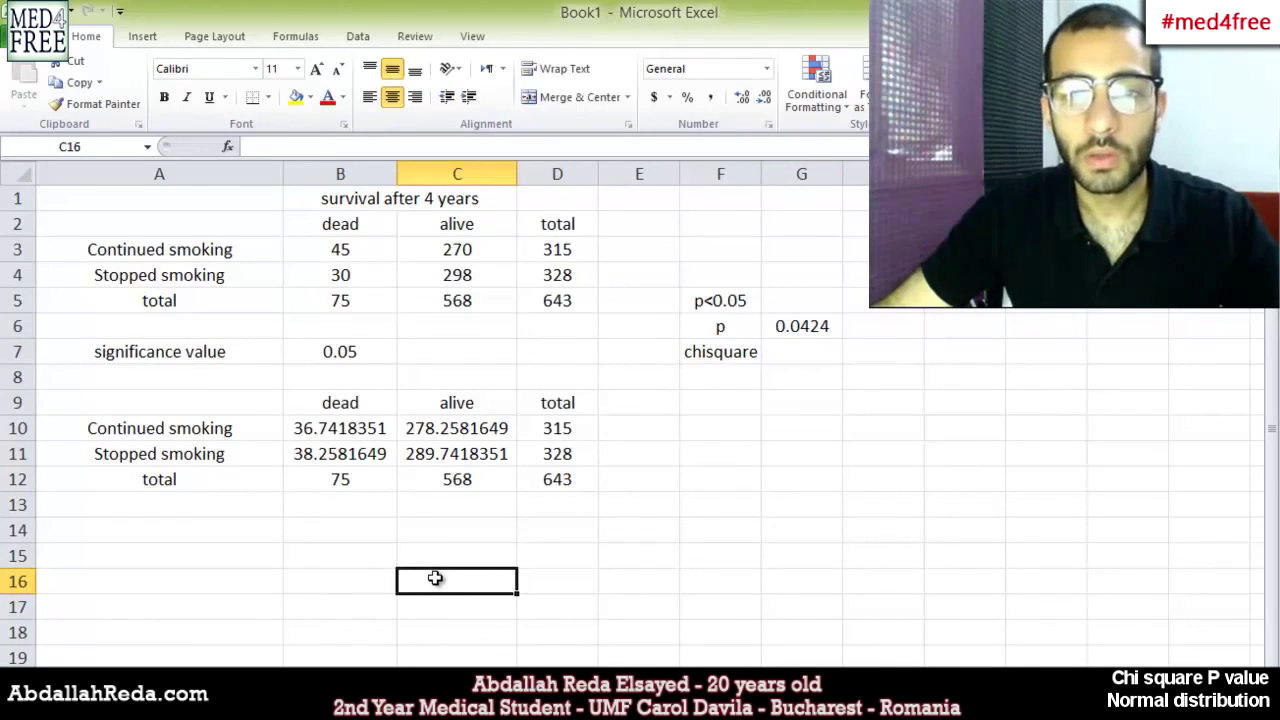